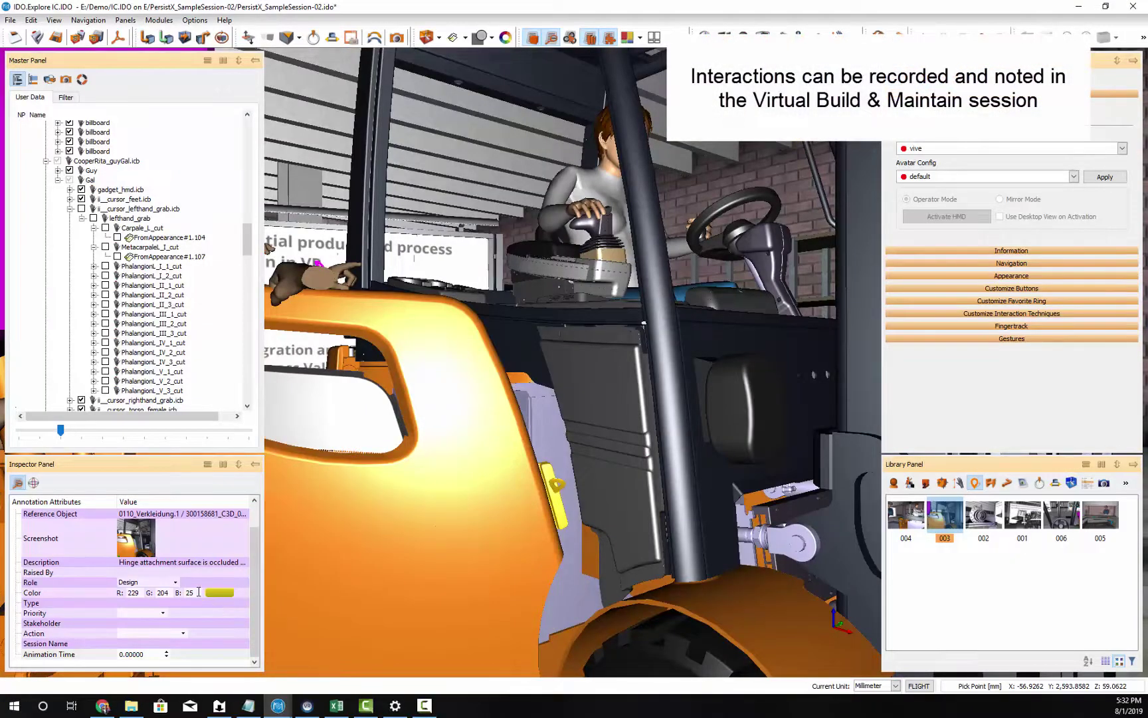
Step: Edit and confirm annotation 003's description, then review its role options
click(204, 566)
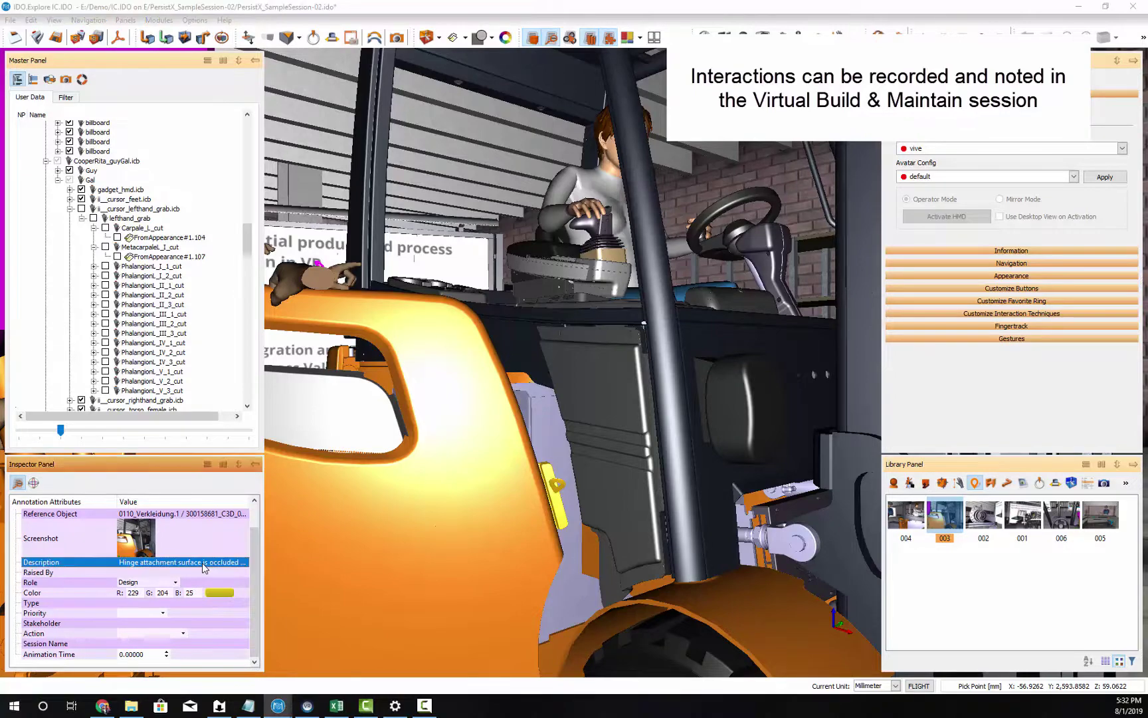
scroll(258, 568, up, 1)
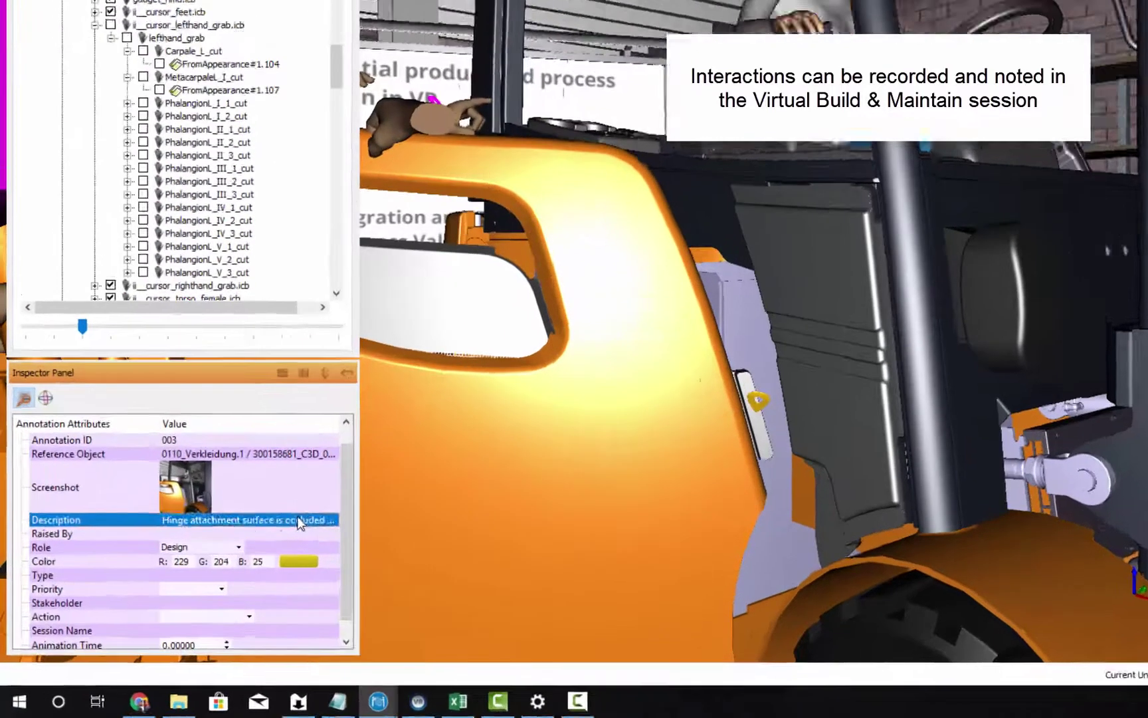
click(299, 521)
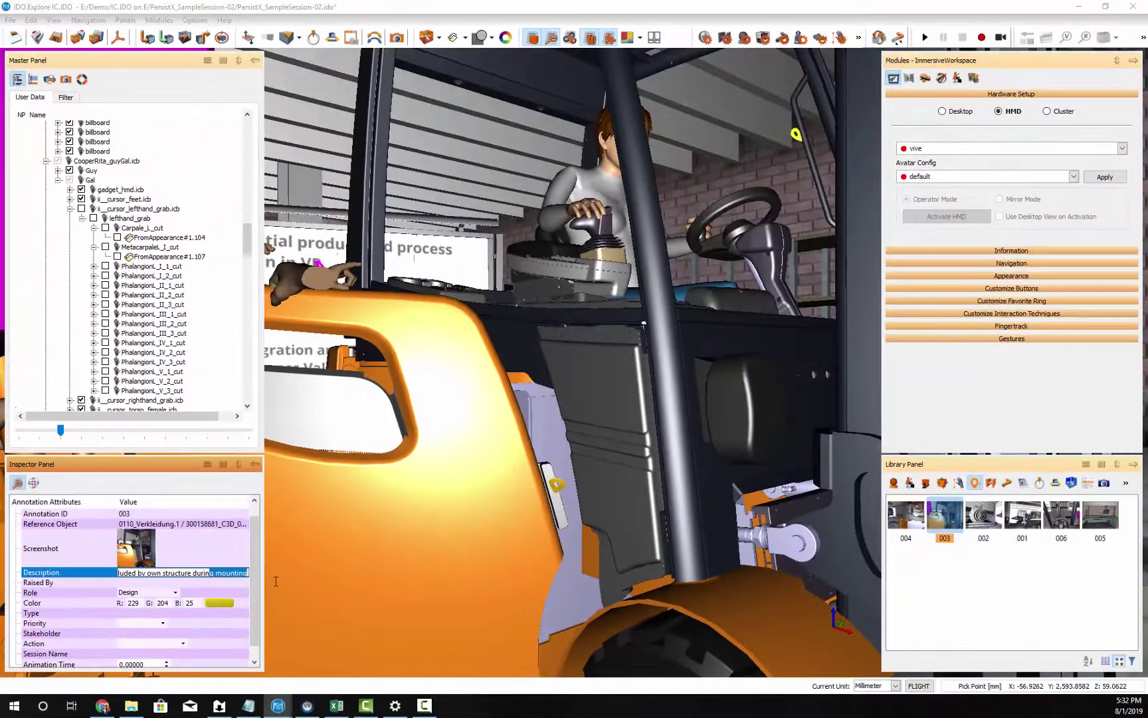
key(Return)
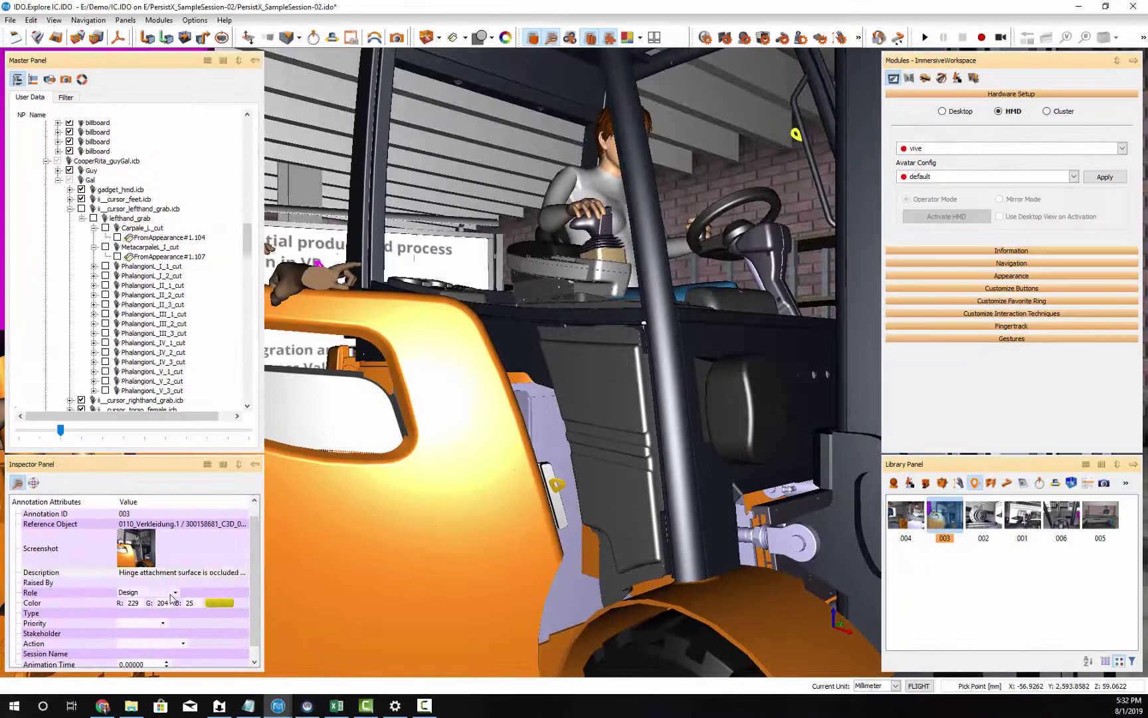
click(177, 598)
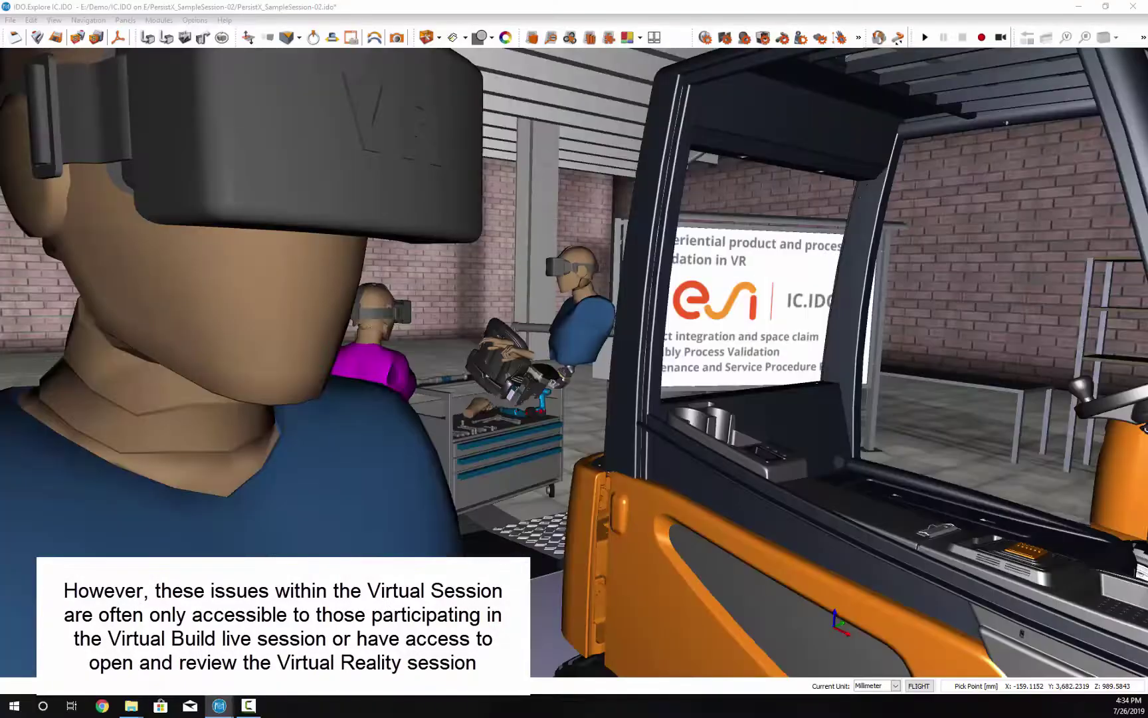
Step: Start a Persistent Experience export that includes the 'hand me the tool' state
click(11, 20)
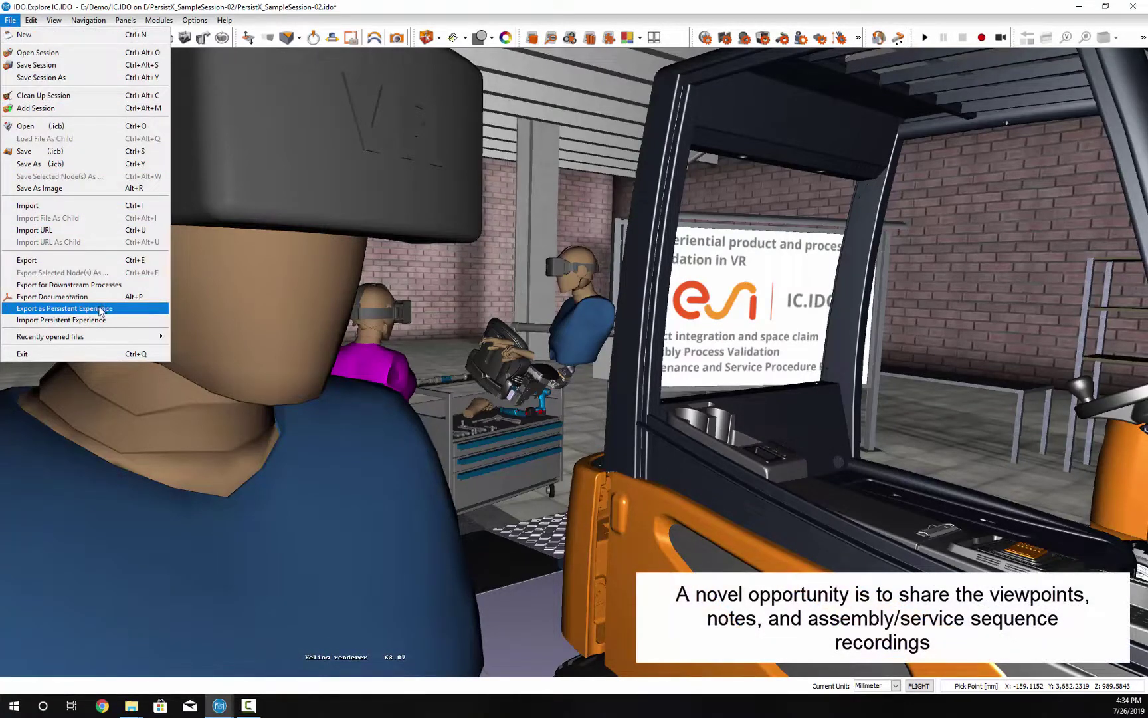
click(101, 310)
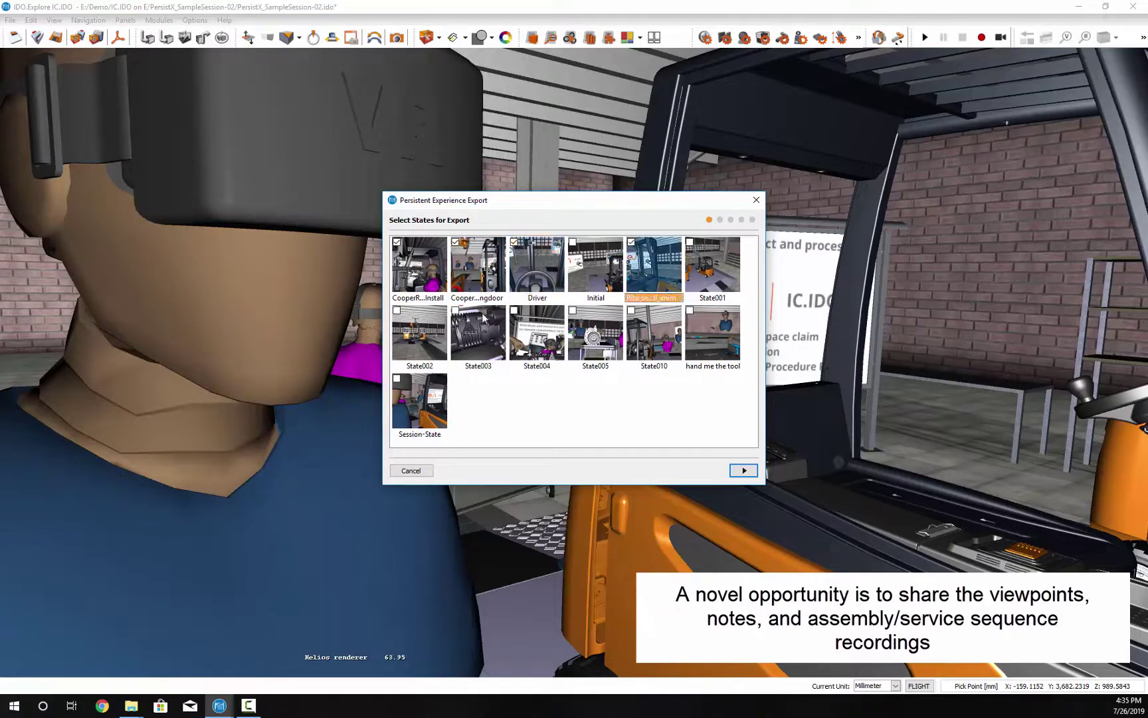
click(691, 312)
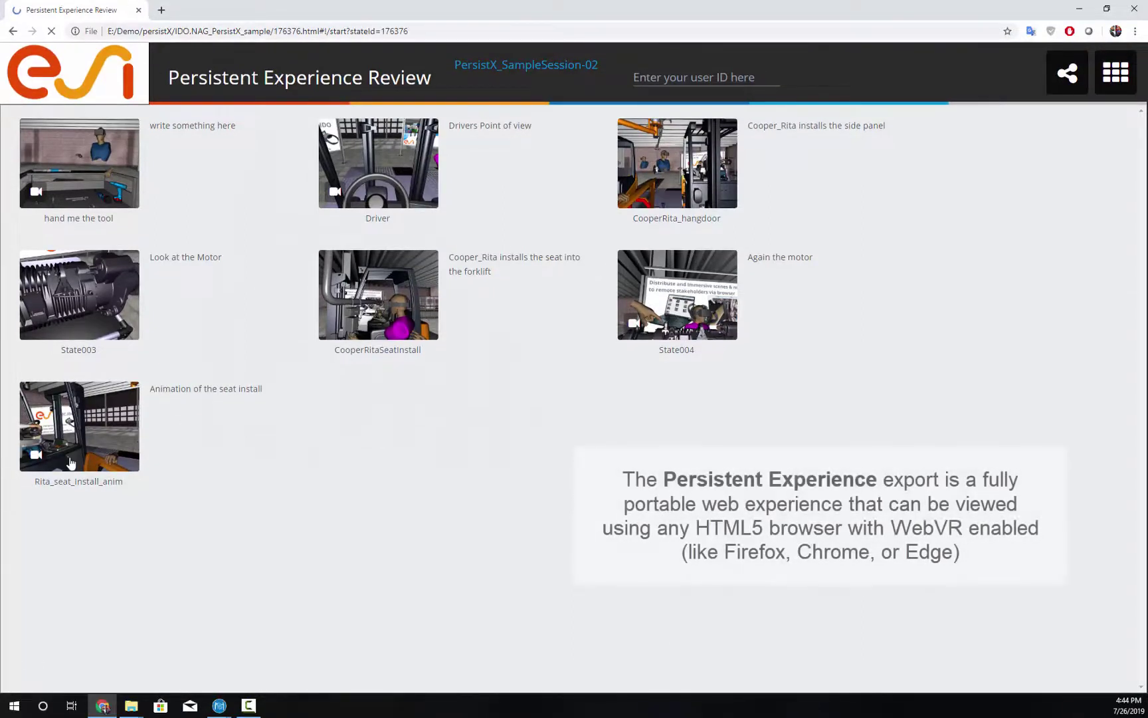
Step: Play Rita_seat_install_anim and scrub its timeline to the first annotation marker
click(47, 463)
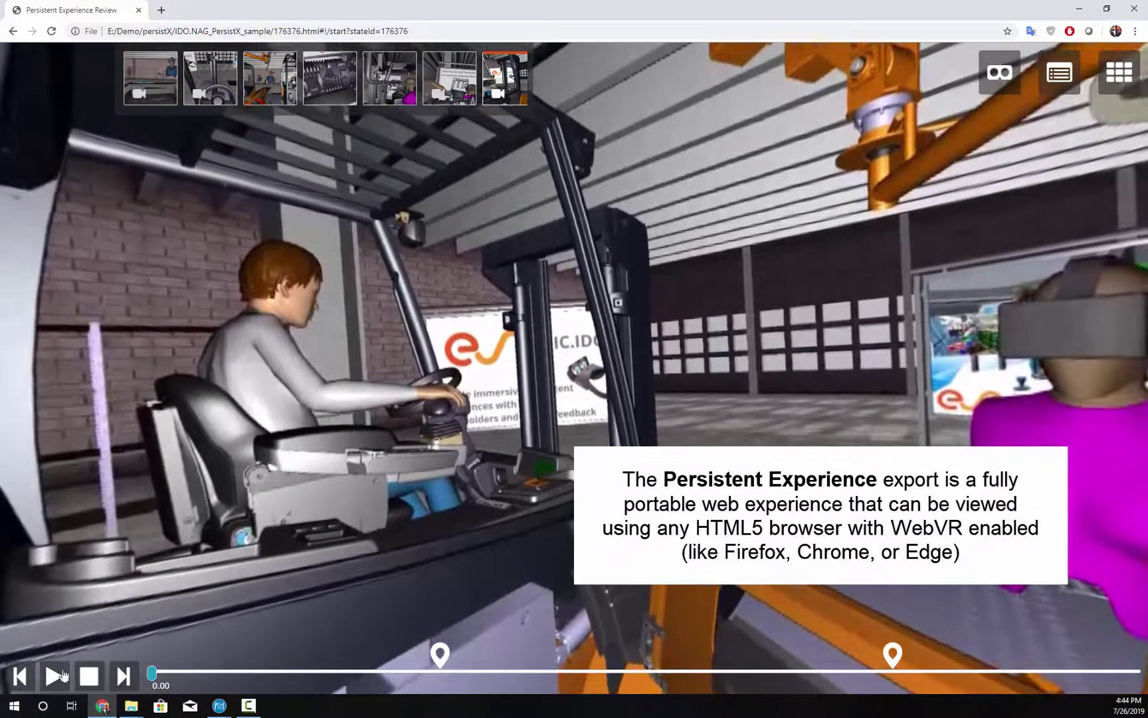
click(49, 679)
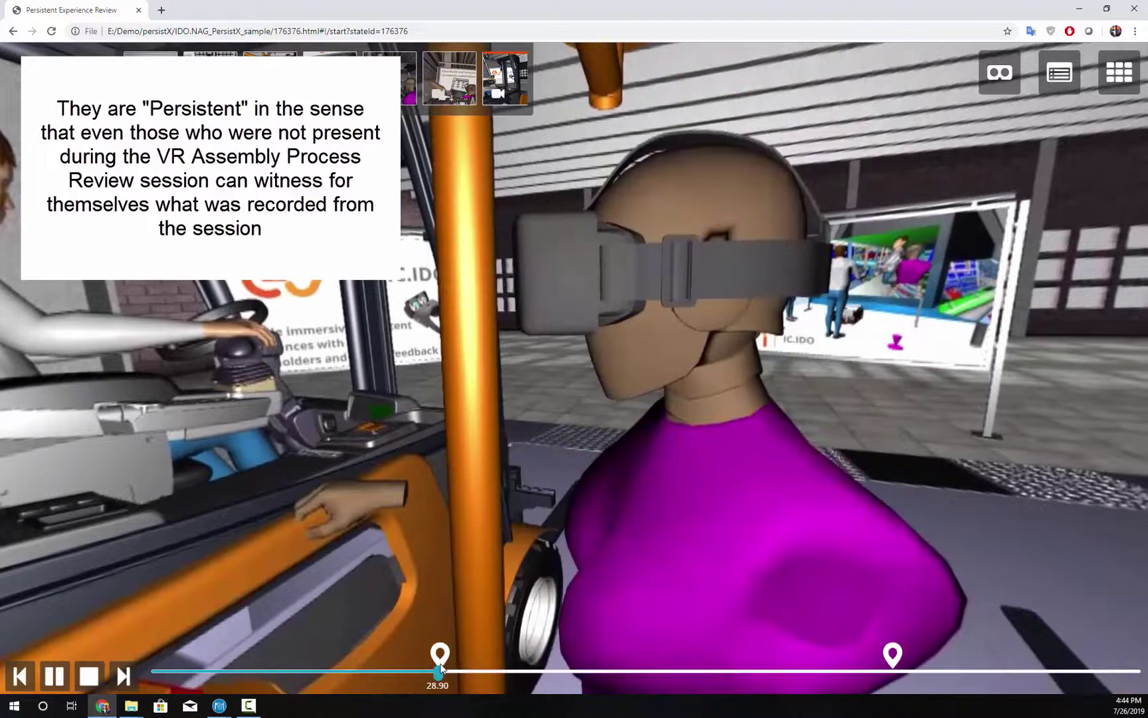
drag(439, 669, 440, 672)
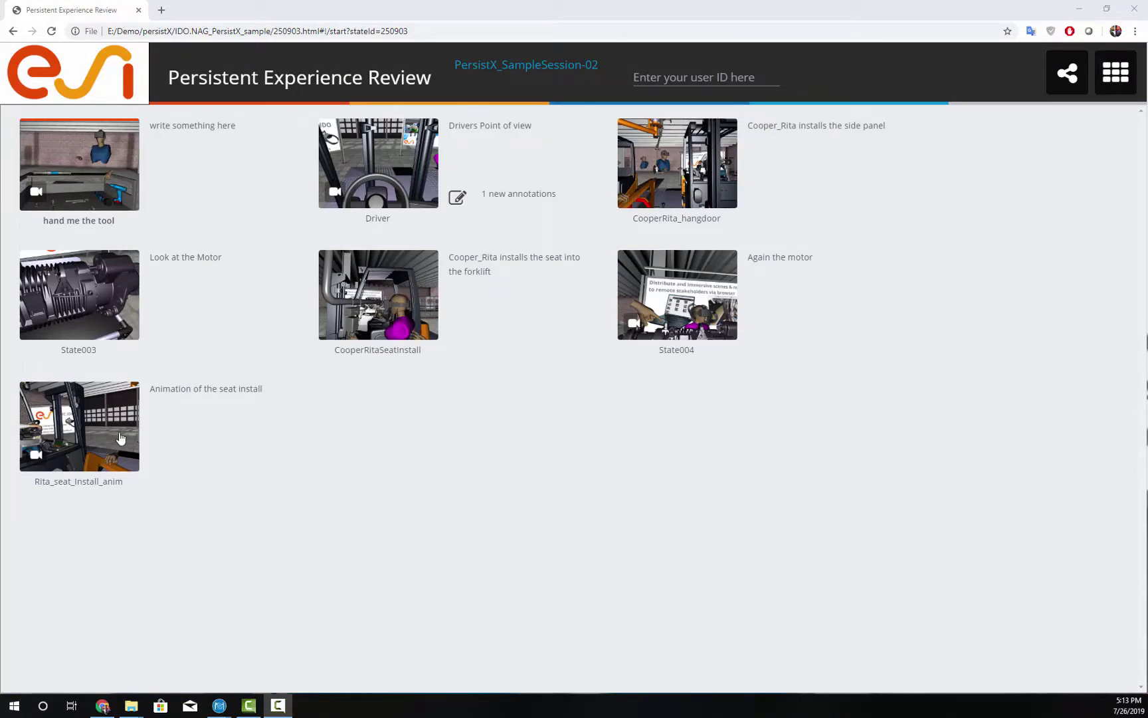
Step: Open the State003 motor viewpoint, then the first-person seatbelt scene
click(71, 281)
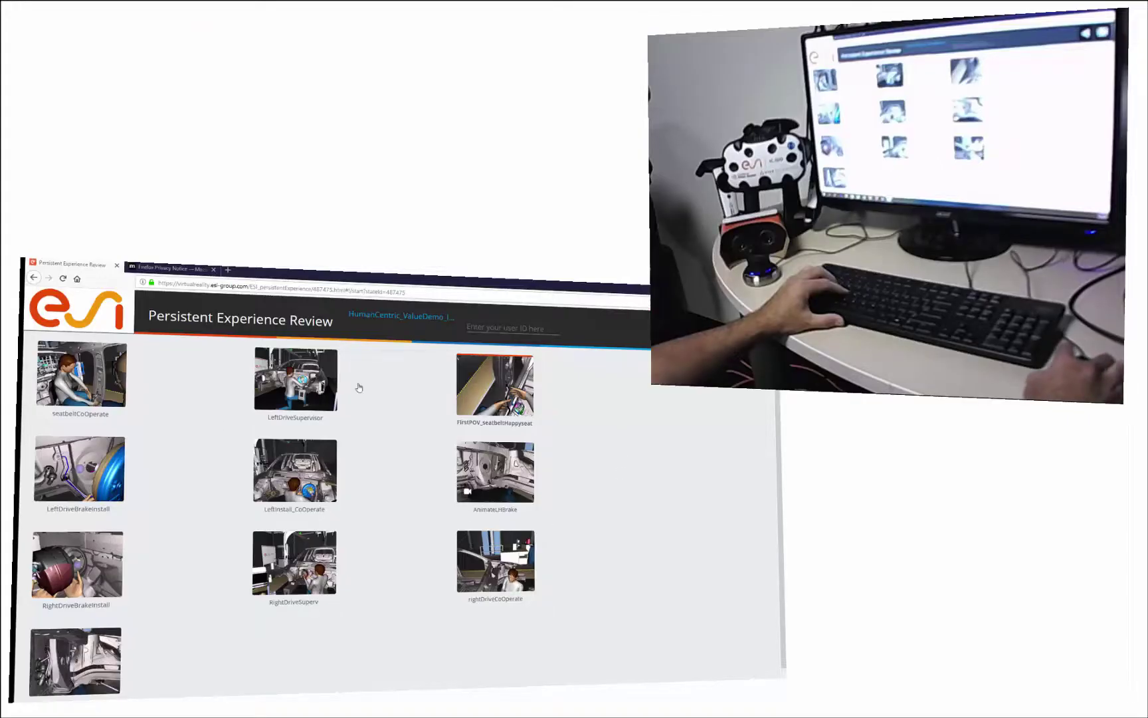
click(507, 392)
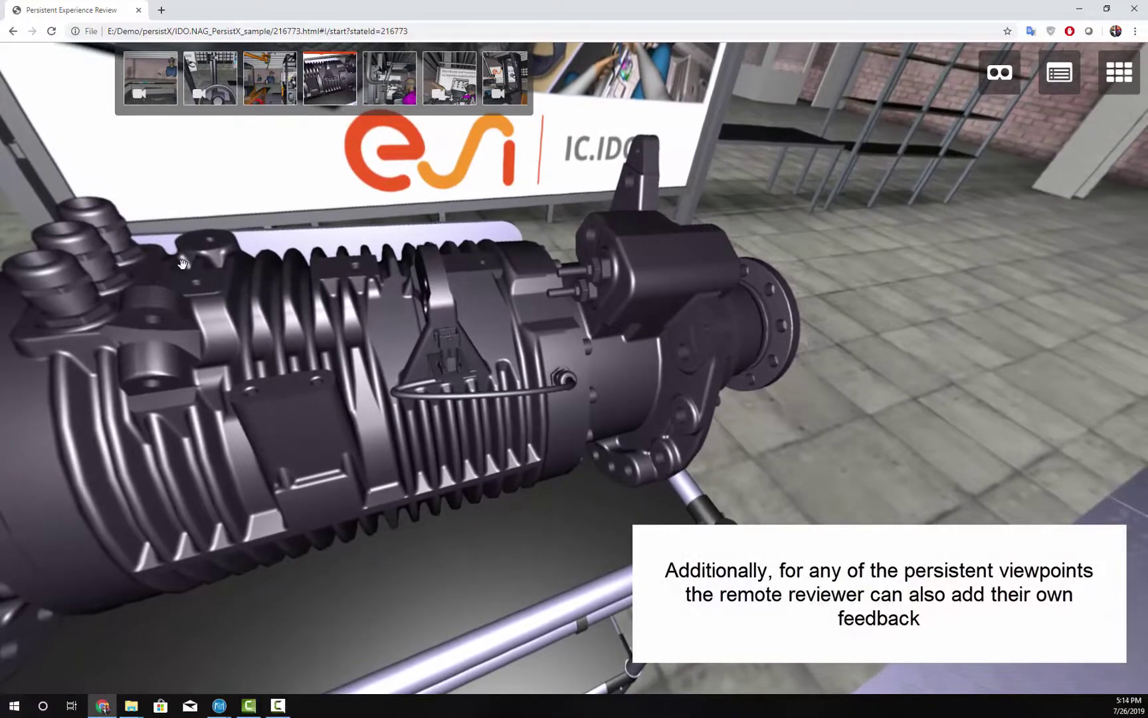
Step: Pin an engine annotation and describe it as 'I want to test the annotations'
click(184, 263)
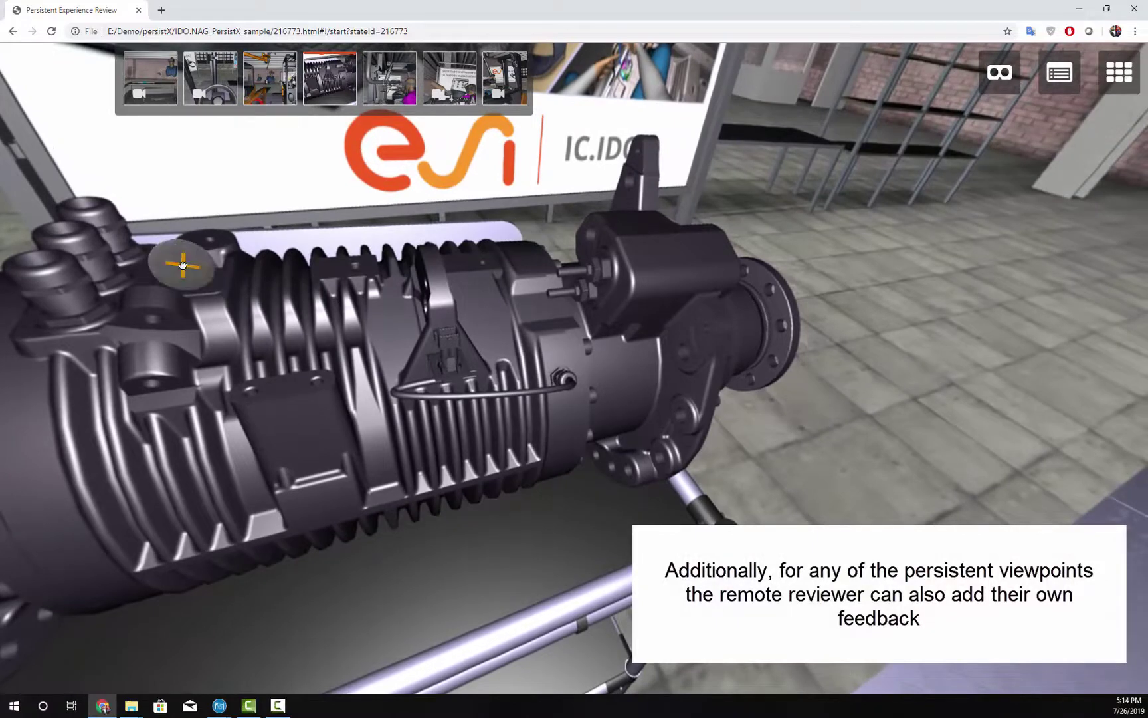
click(187, 253)
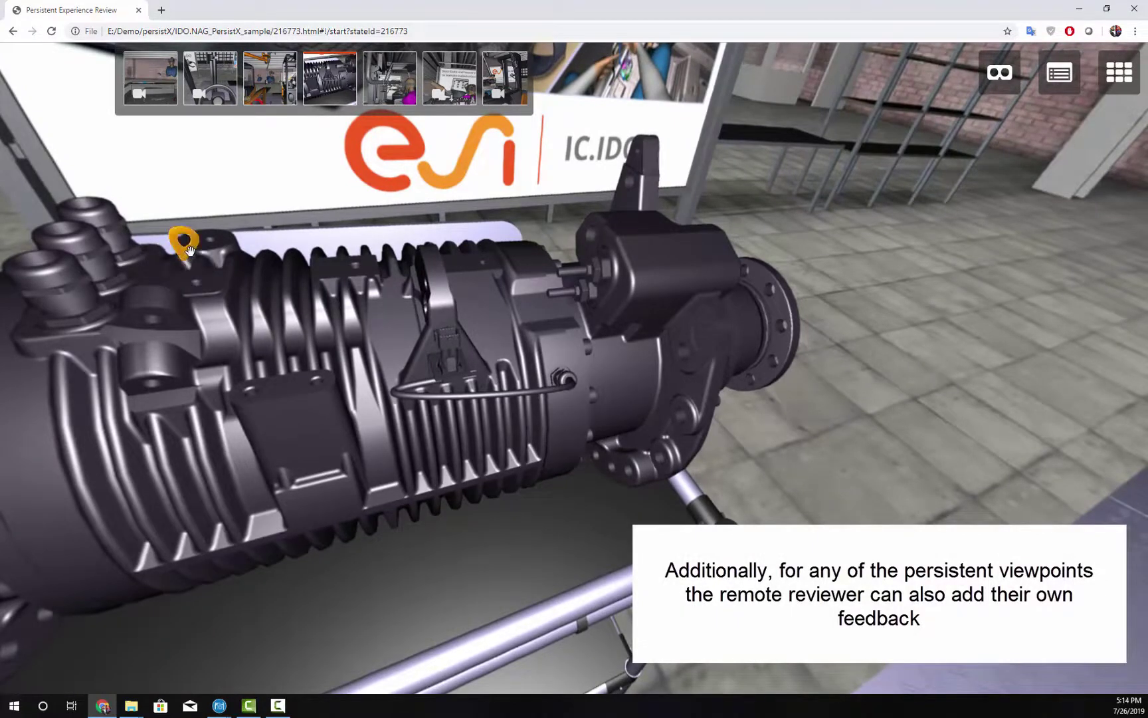
click(601, 441)
text(I want to)
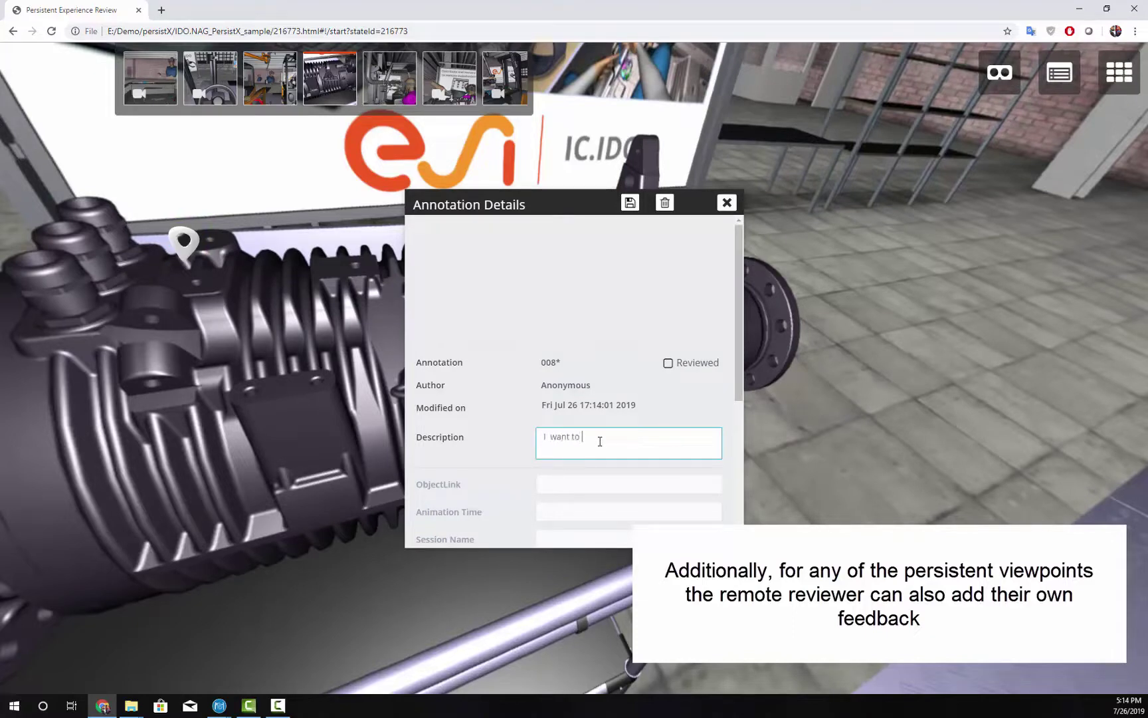
text(test the annotat)
text(ions)
scroll(601, 416, down, 2)
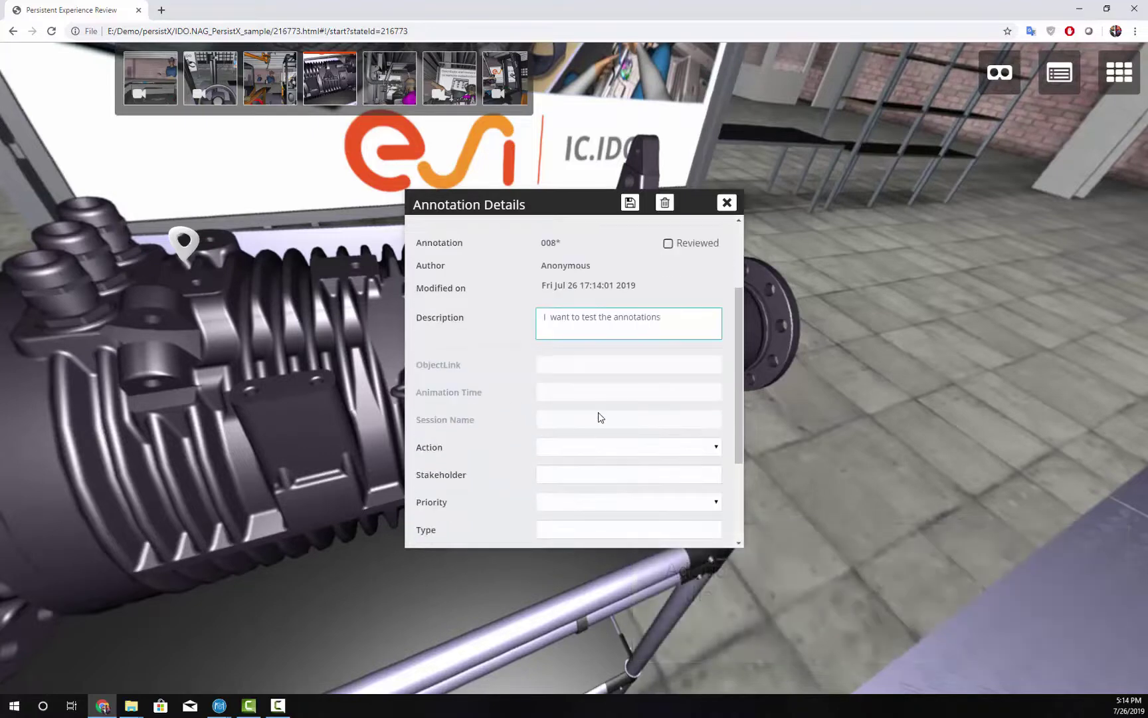
Step: Save the annotation as Investigate, Critical, Concept, then open the sixth recorded state
click(602, 448)
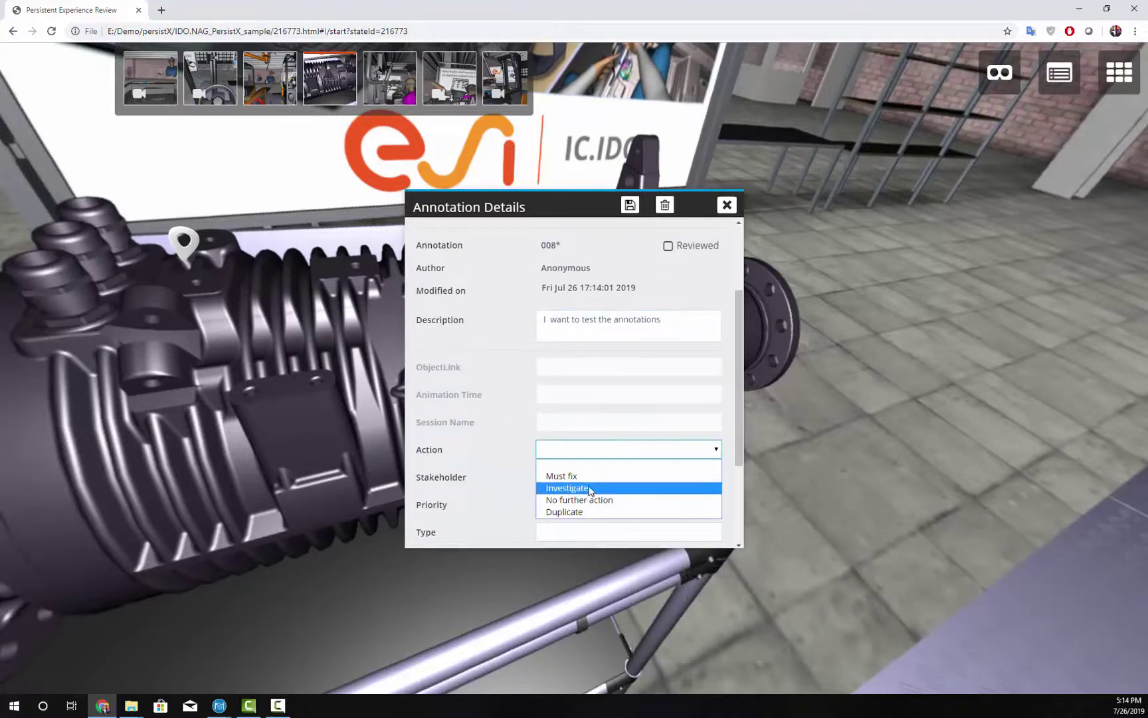
click(589, 490)
scroll(589, 449, down, 2)
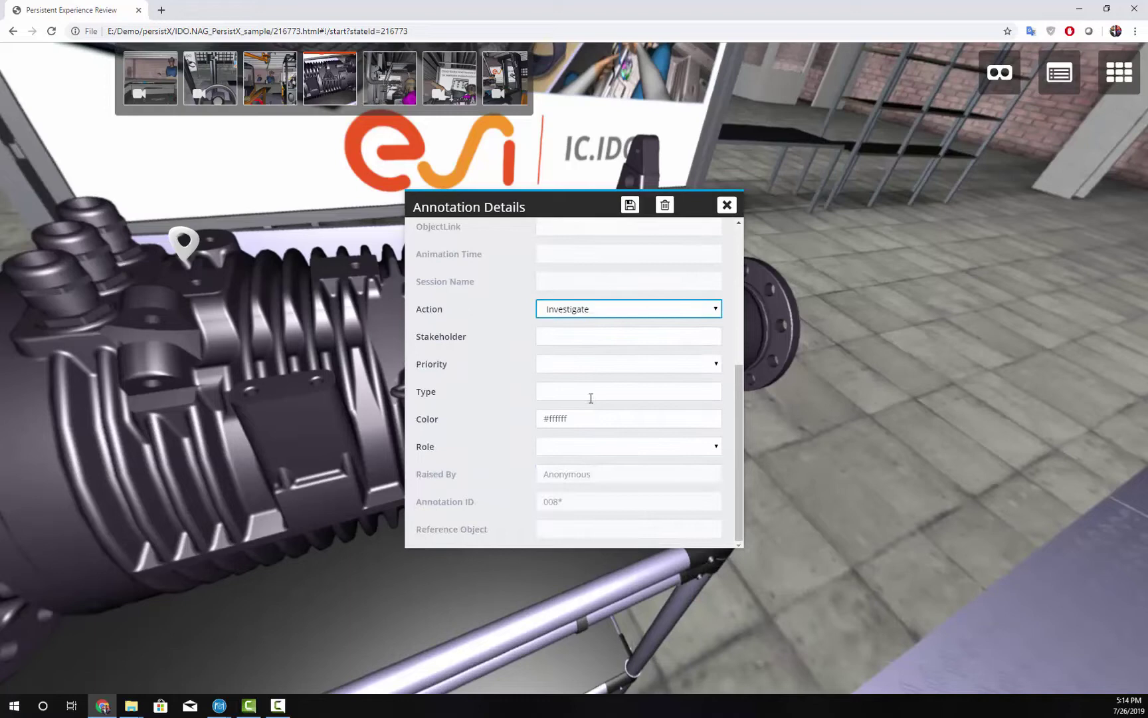
click(666, 368)
click(626, 389)
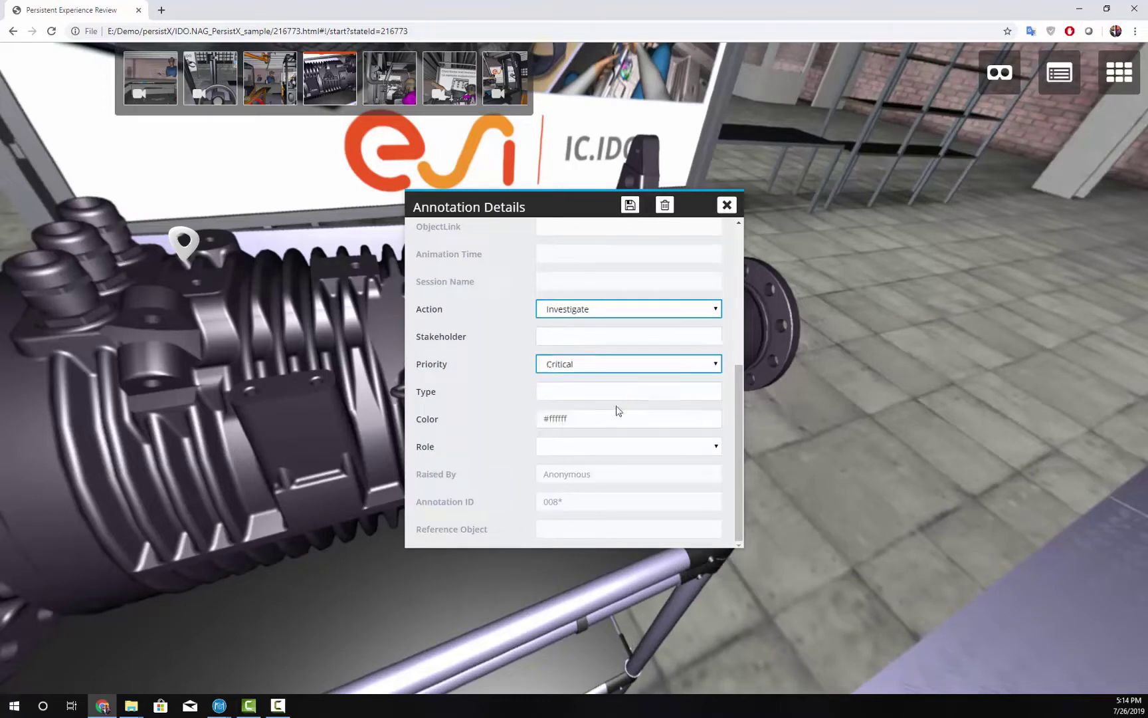
click(613, 449)
click(594, 476)
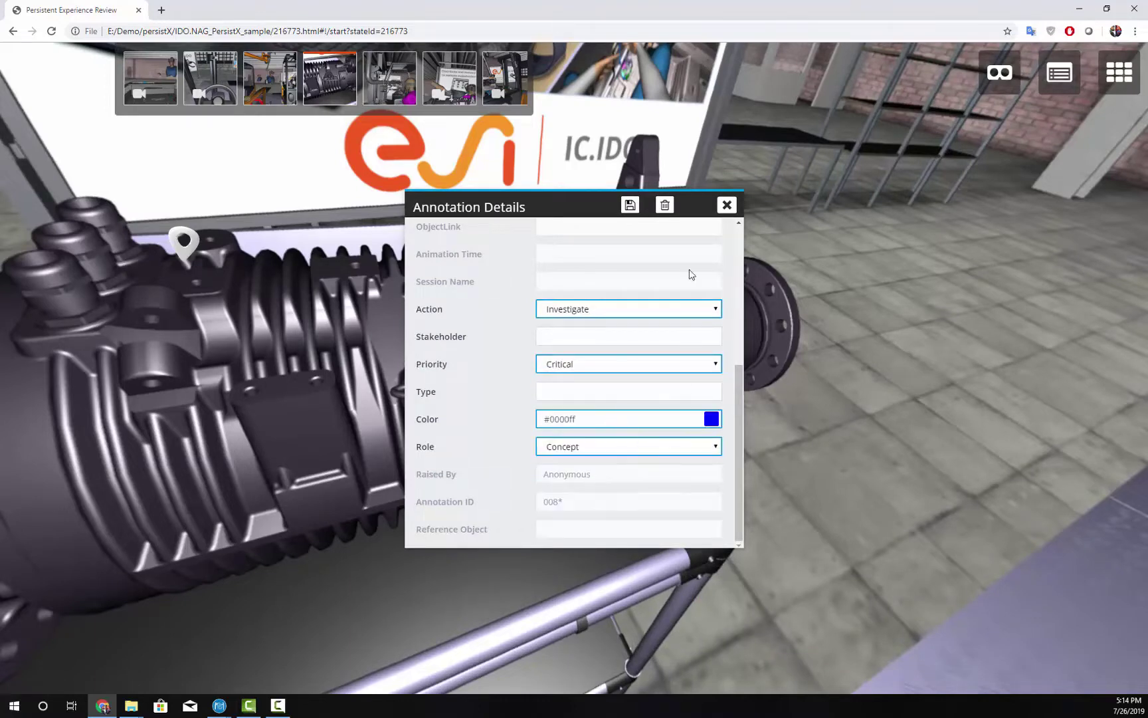
click(629, 205)
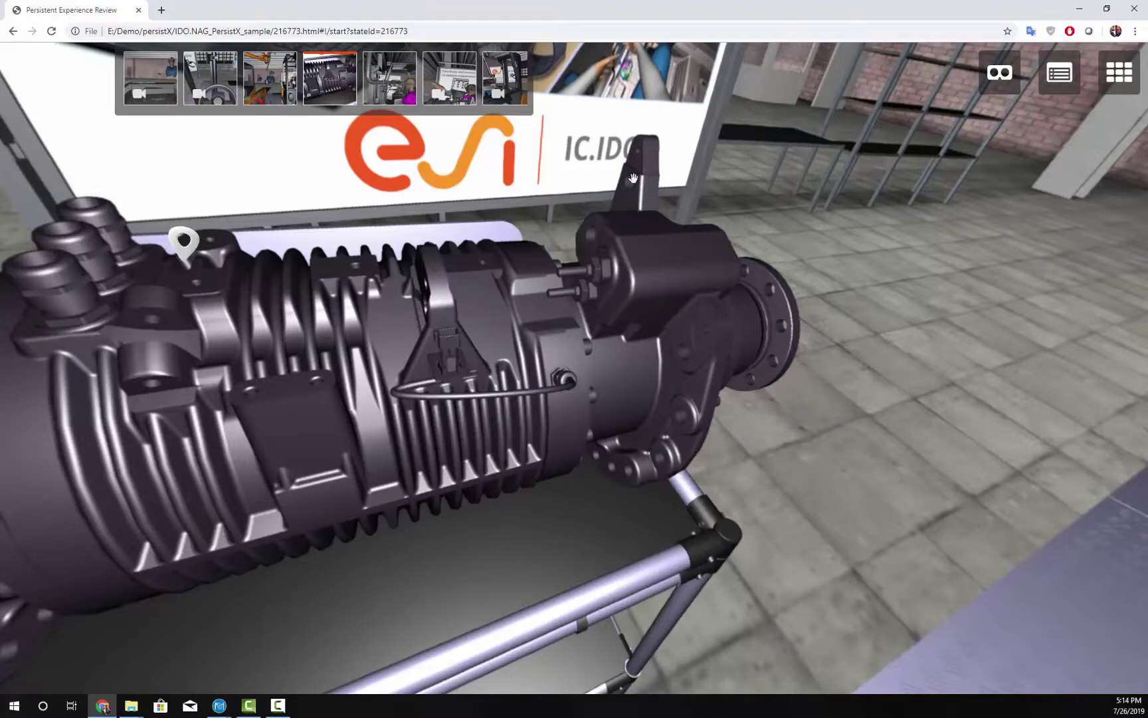
click(460, 82)
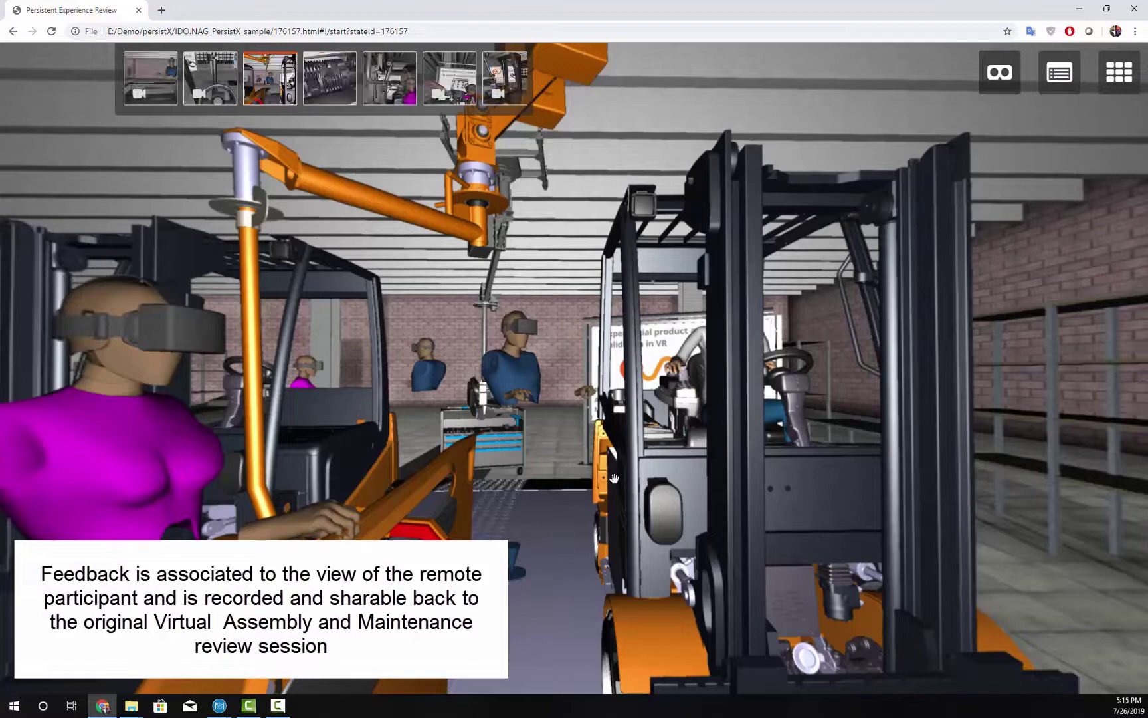
Step: Save a forklift annotation reading 'The driver can't see me?' and return to the gallery
mouse_move(601, 503)
mouse_down()
mouse_move(698, 529)
mouse_move(725, 521)
mouse_up()
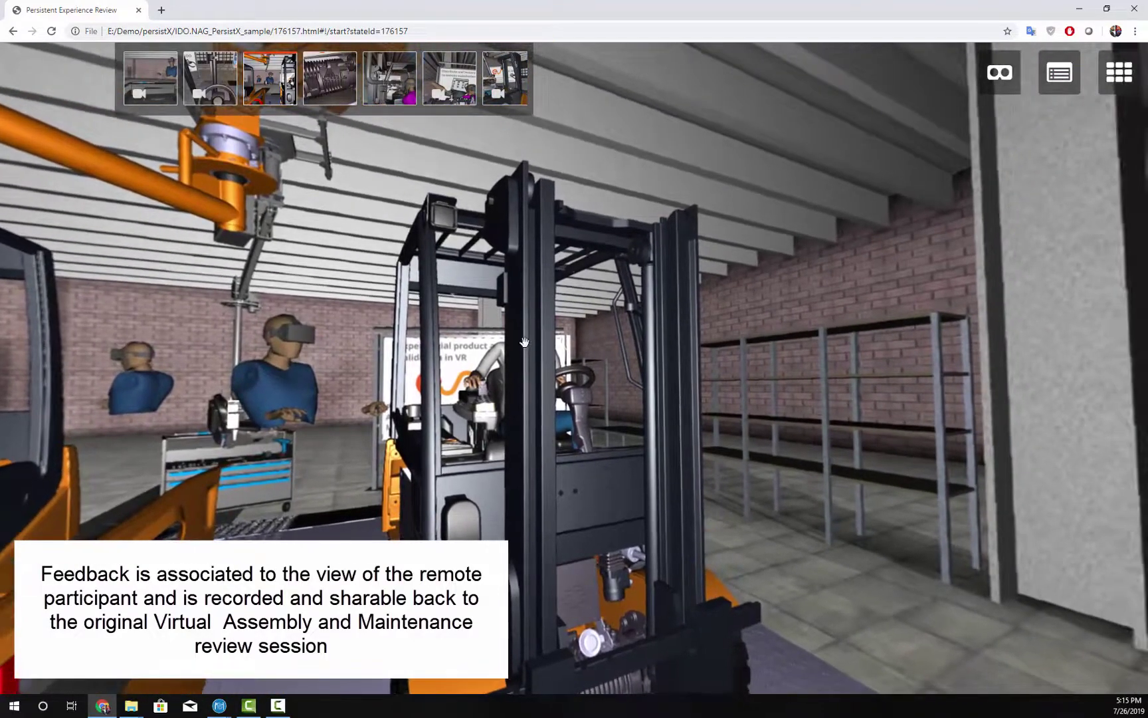
click(521, 339)
click(524, 324)
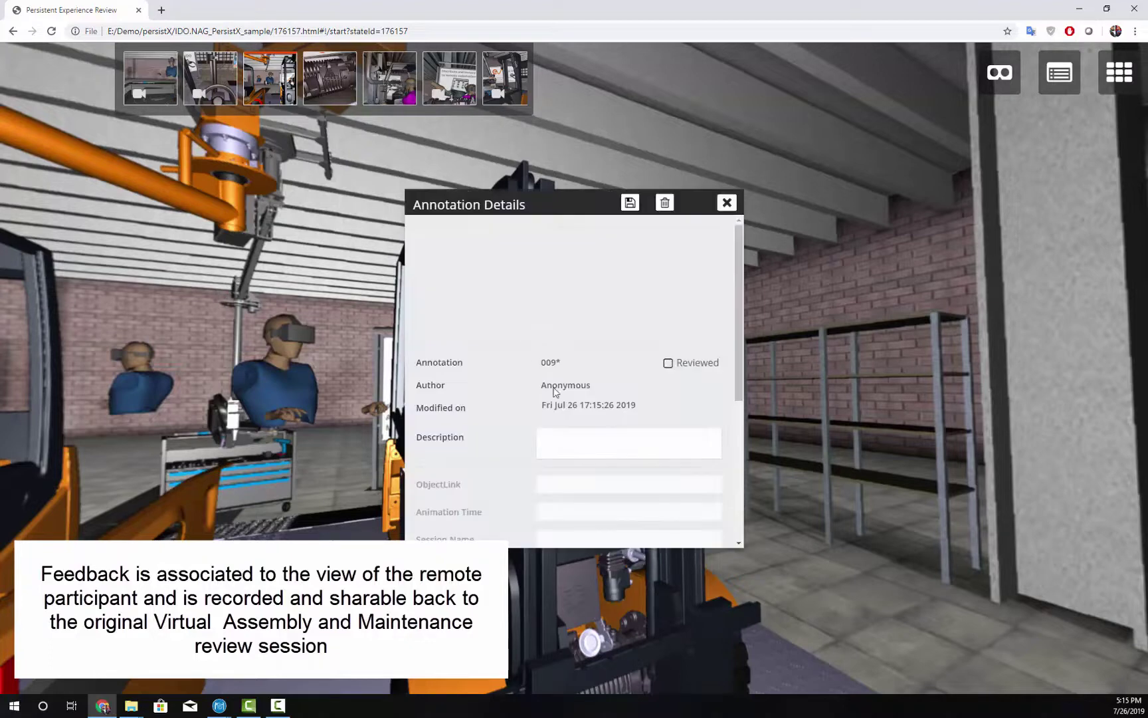
click(595, 435)
text(The driver can't see me?)
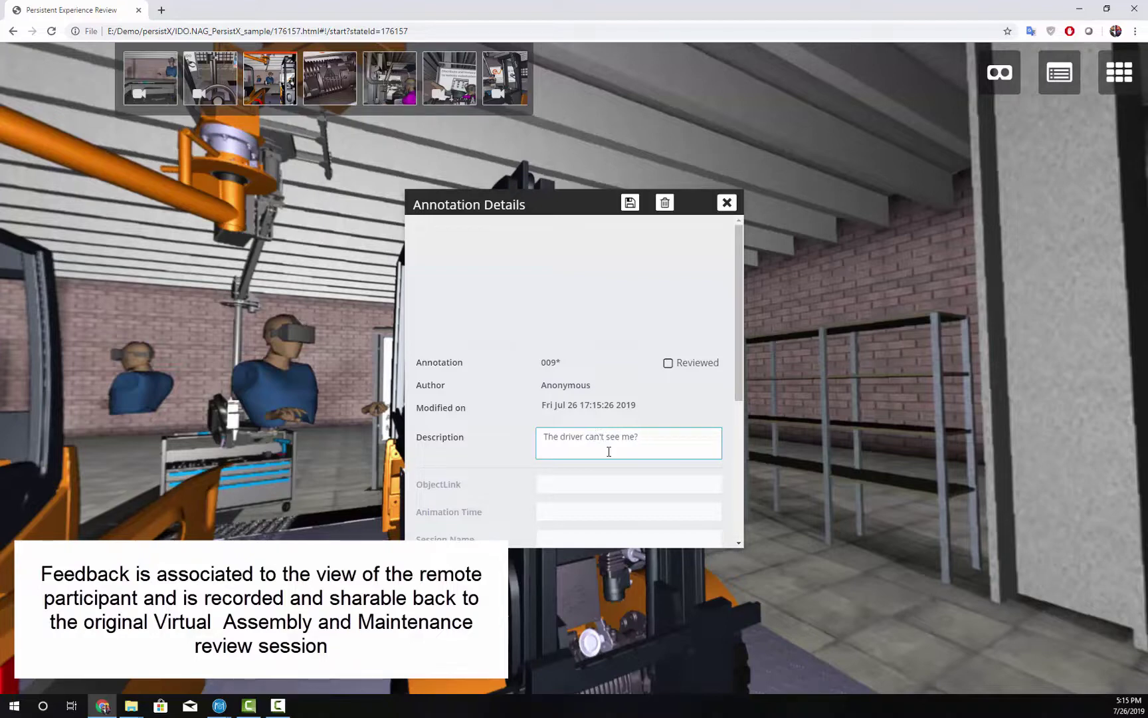
click(631, 204)
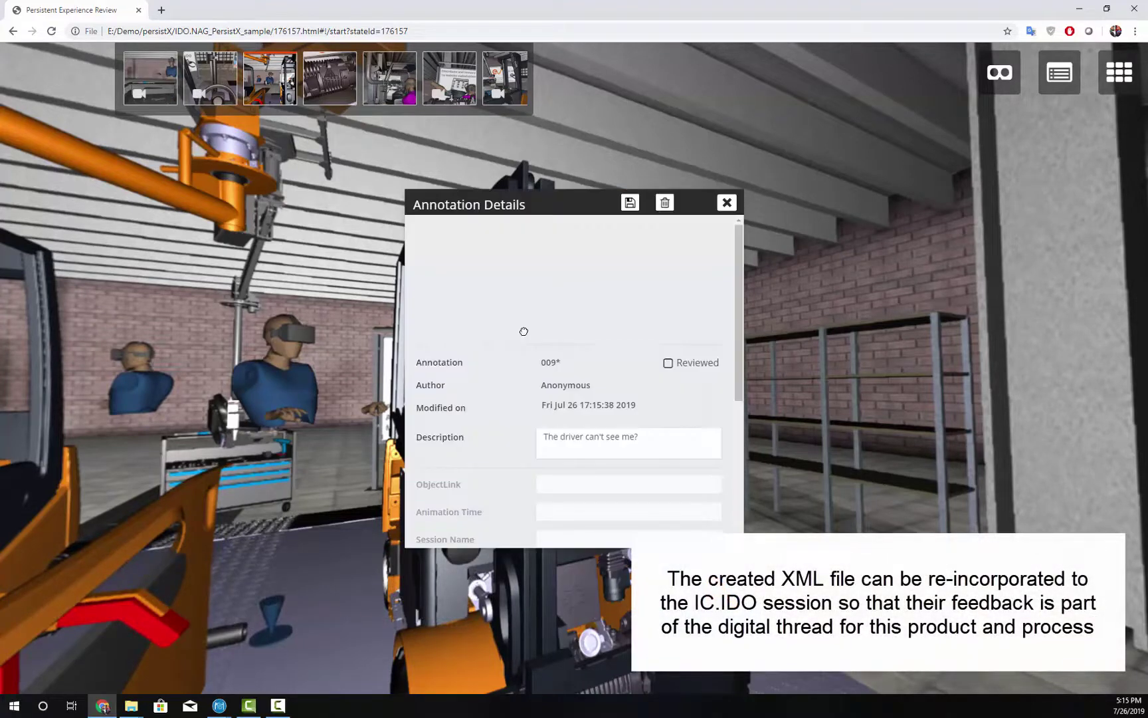
click(727, 203)
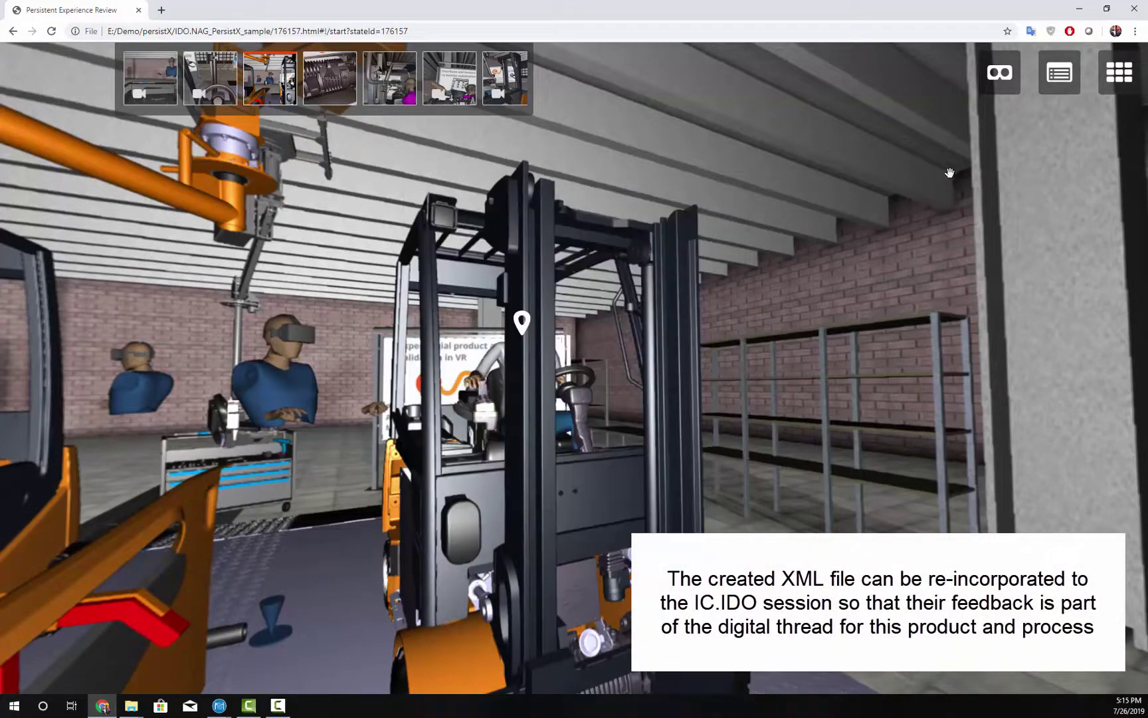
click(1123, 74)
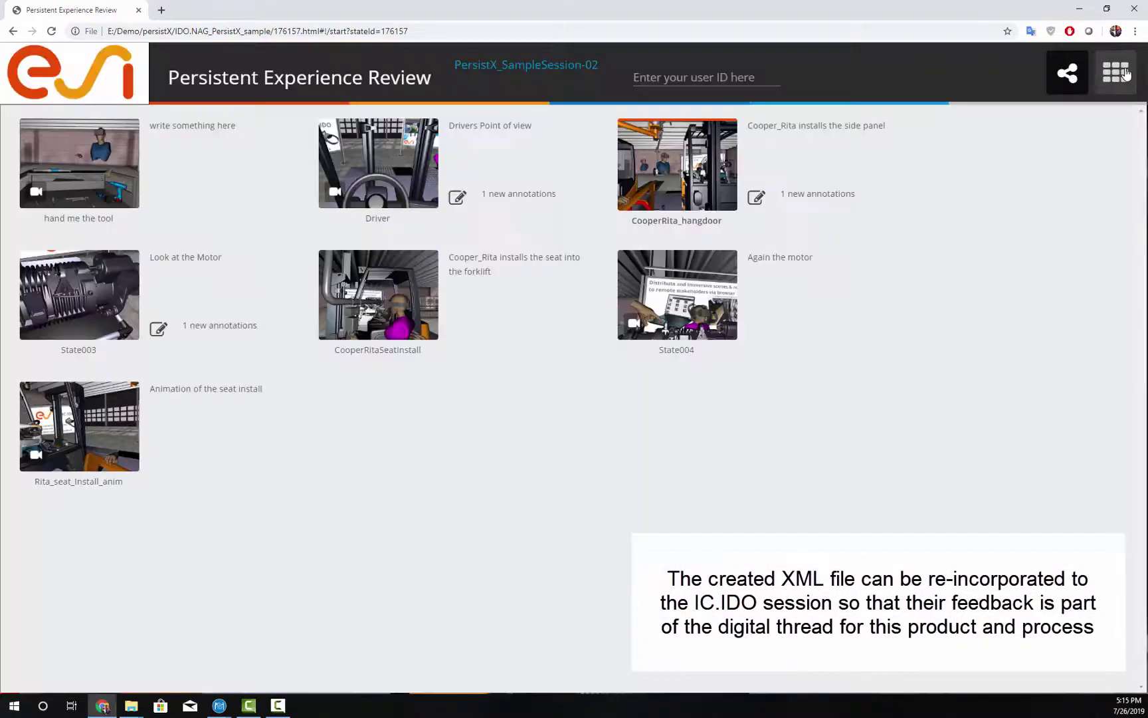
Step: Download the annotations as document.xml and reveal it in the Downloads folder
click(1068, 76)
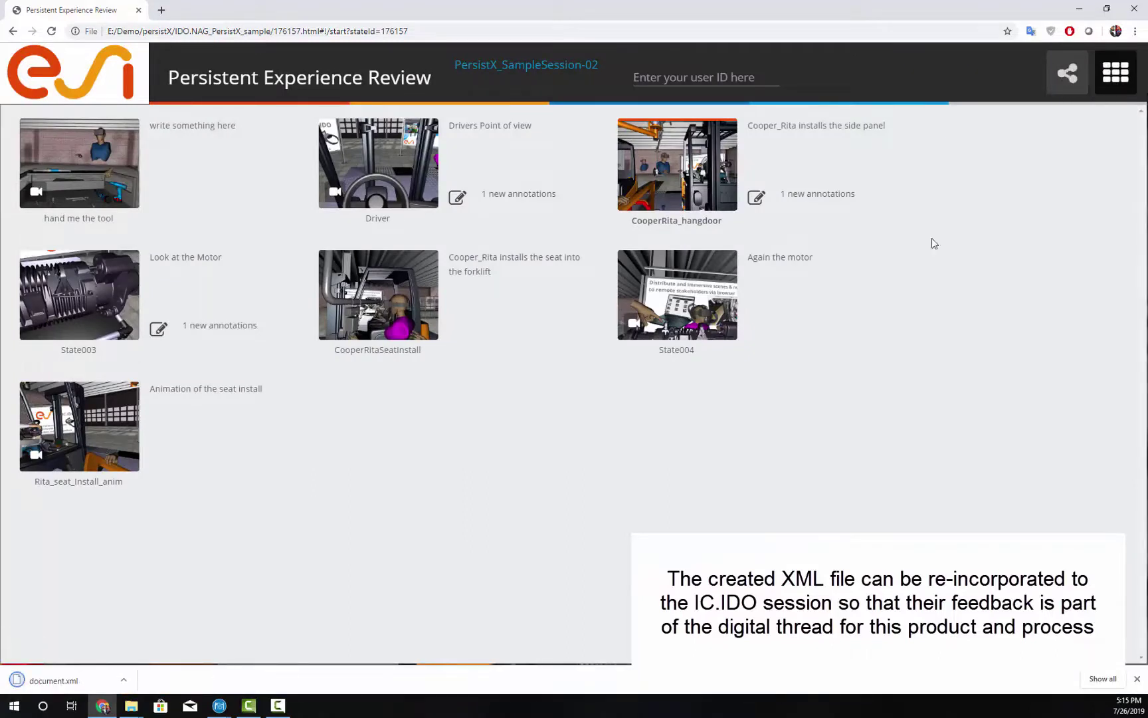
click(124, 684)
click(153, 642)
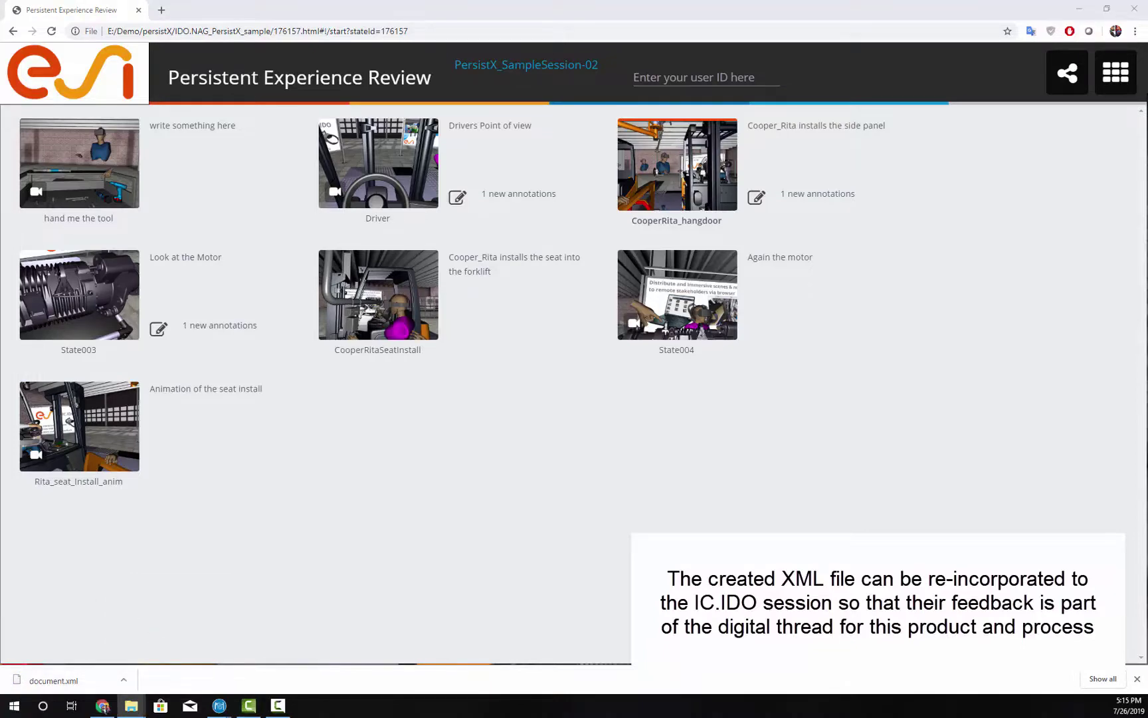
drag(836, 327, 834, 252)
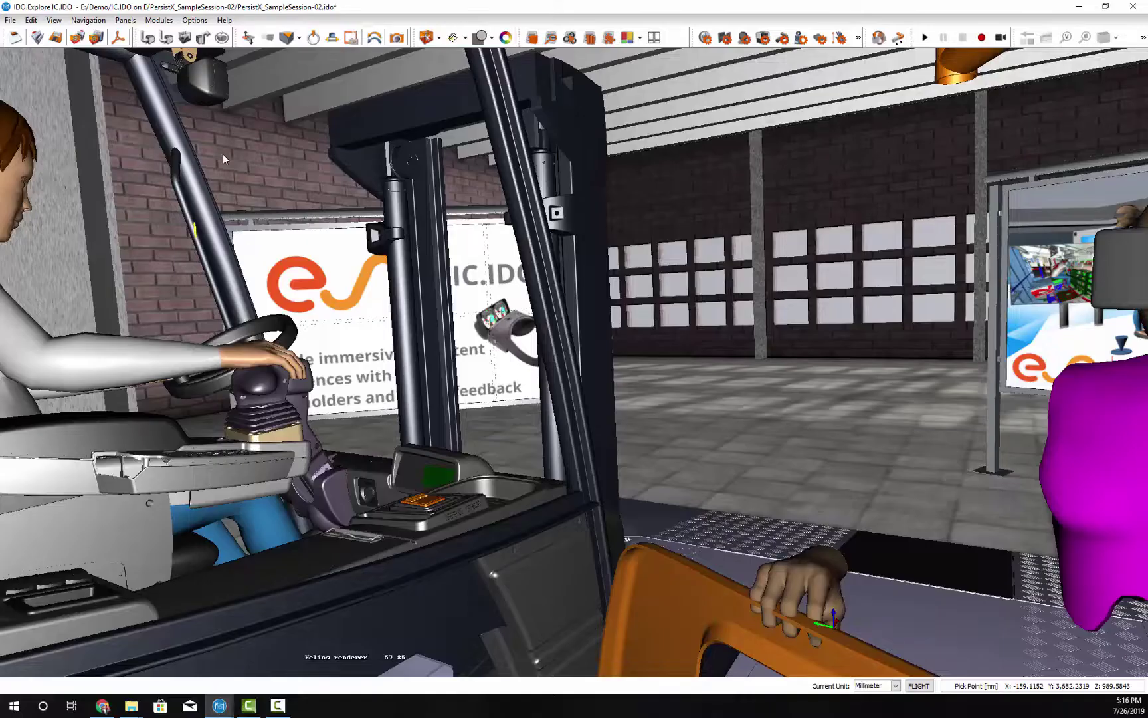
Step: Choose Downloads\document.xml as the Persistent Experience file to import
click(9, 20)
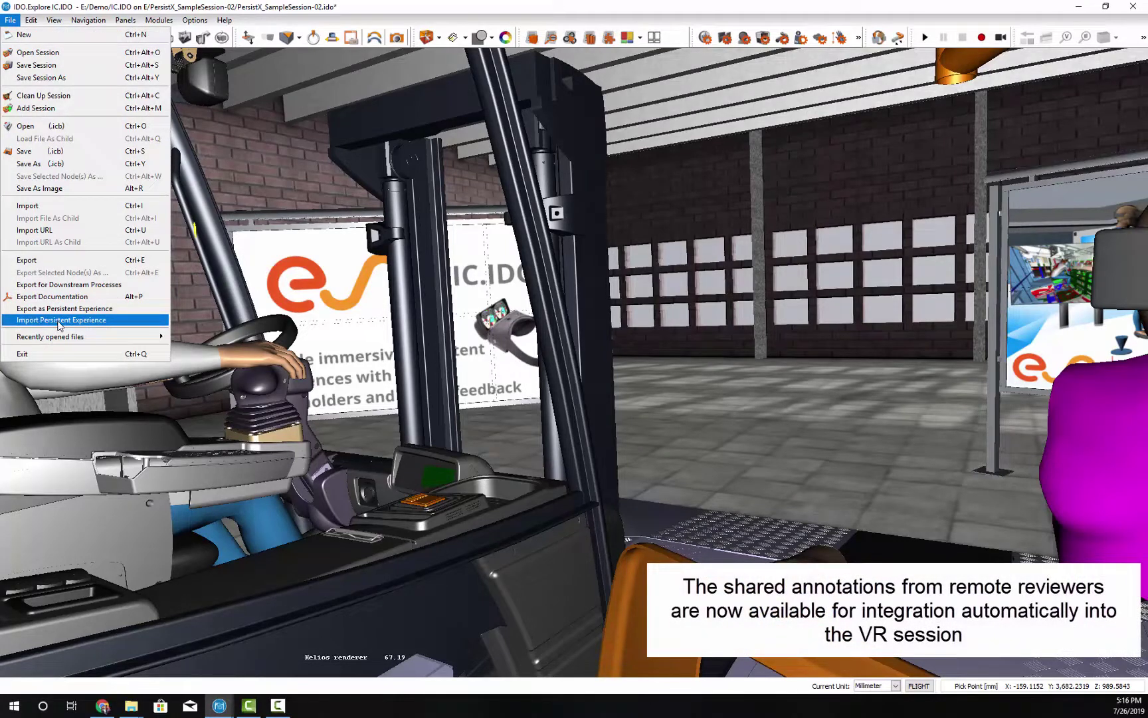
click(59, 320)
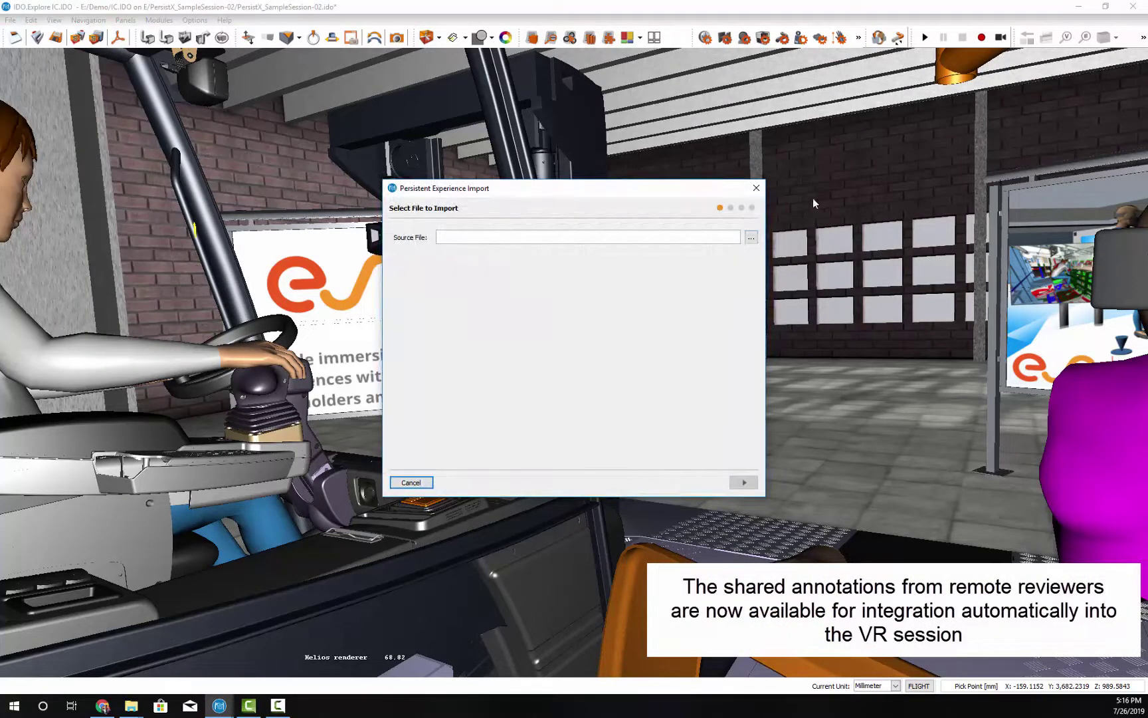
click(751, 237)
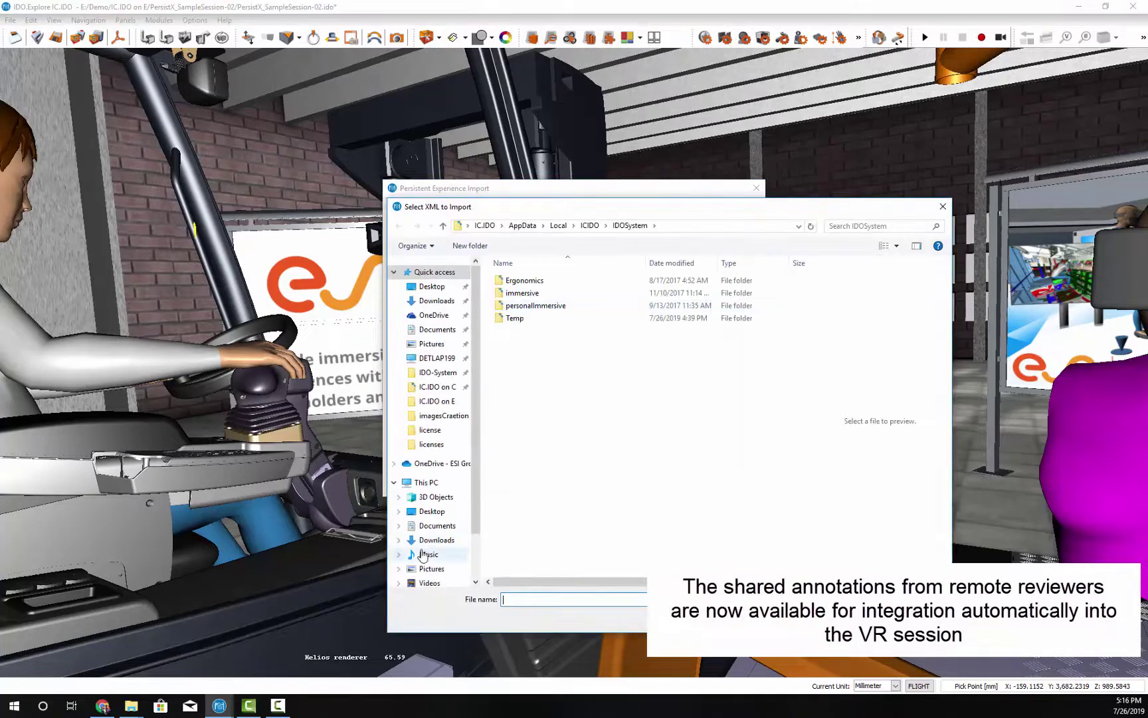
click(429, 540)
click(600, 290)
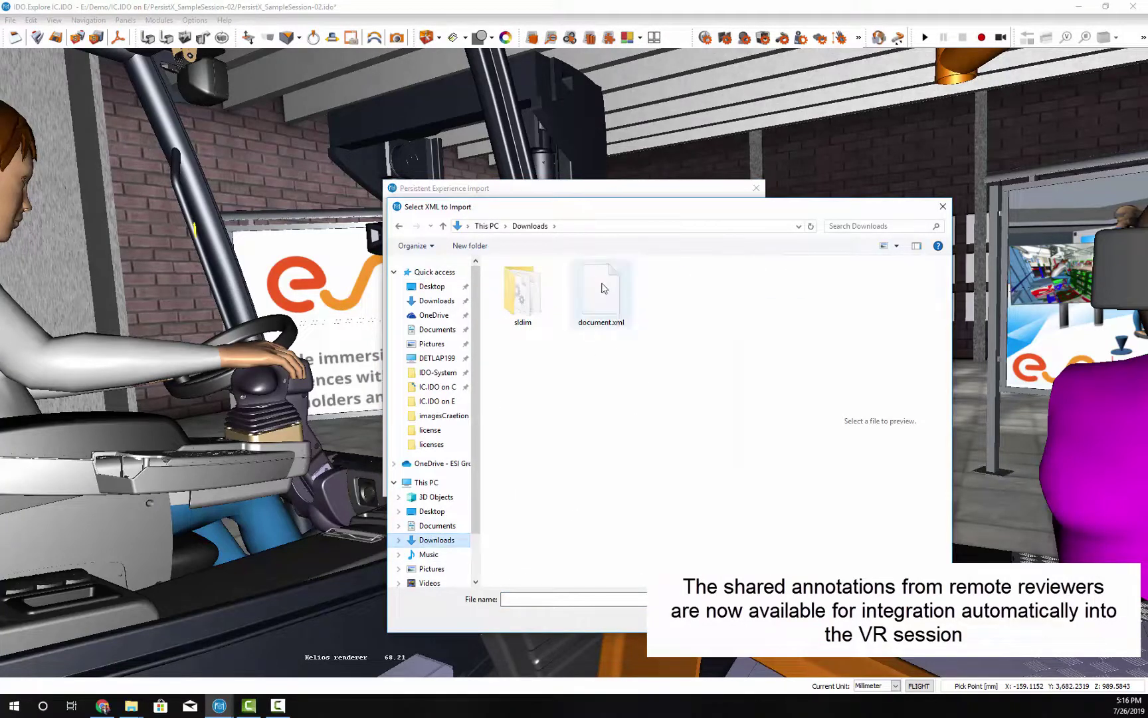
key(Return)
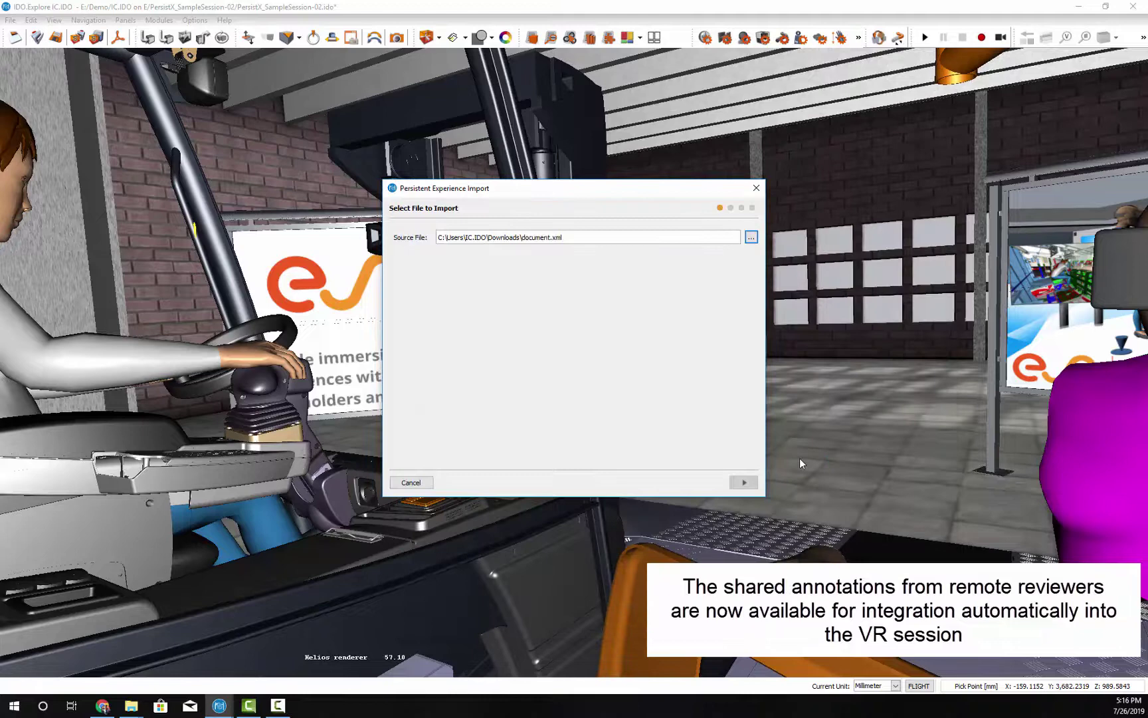
Step: Step through import statistics and conflicts to integrate annotations 007*, 008* and 009*
click(744, 482)
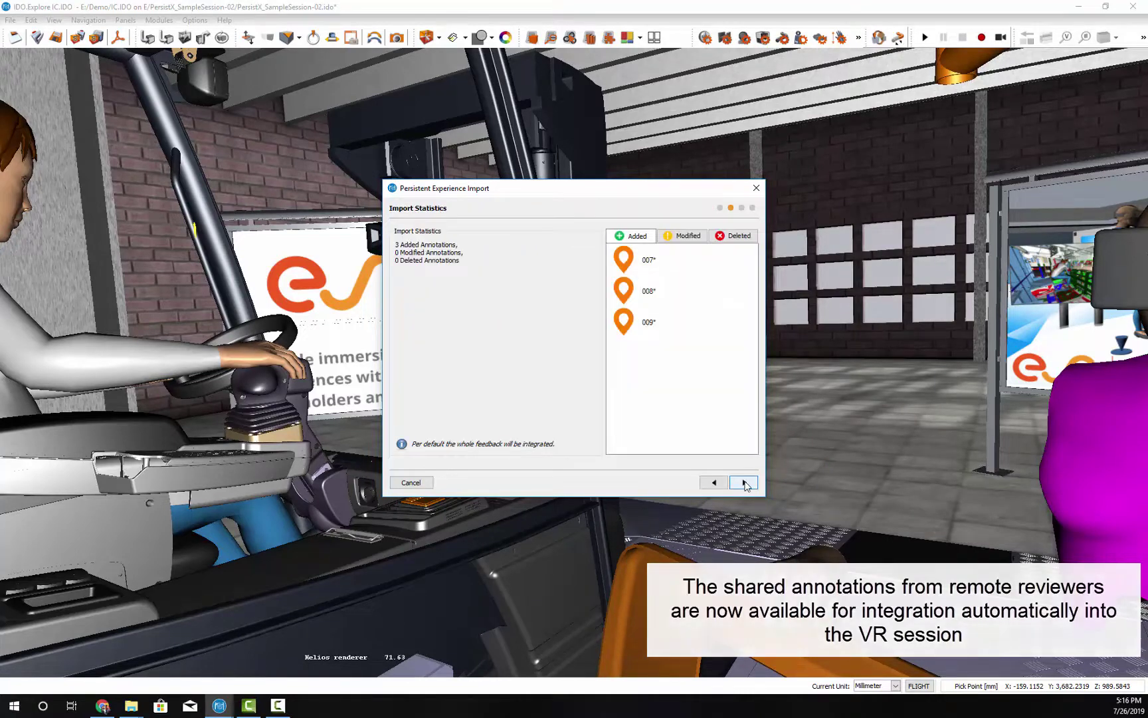
click(745, 483)
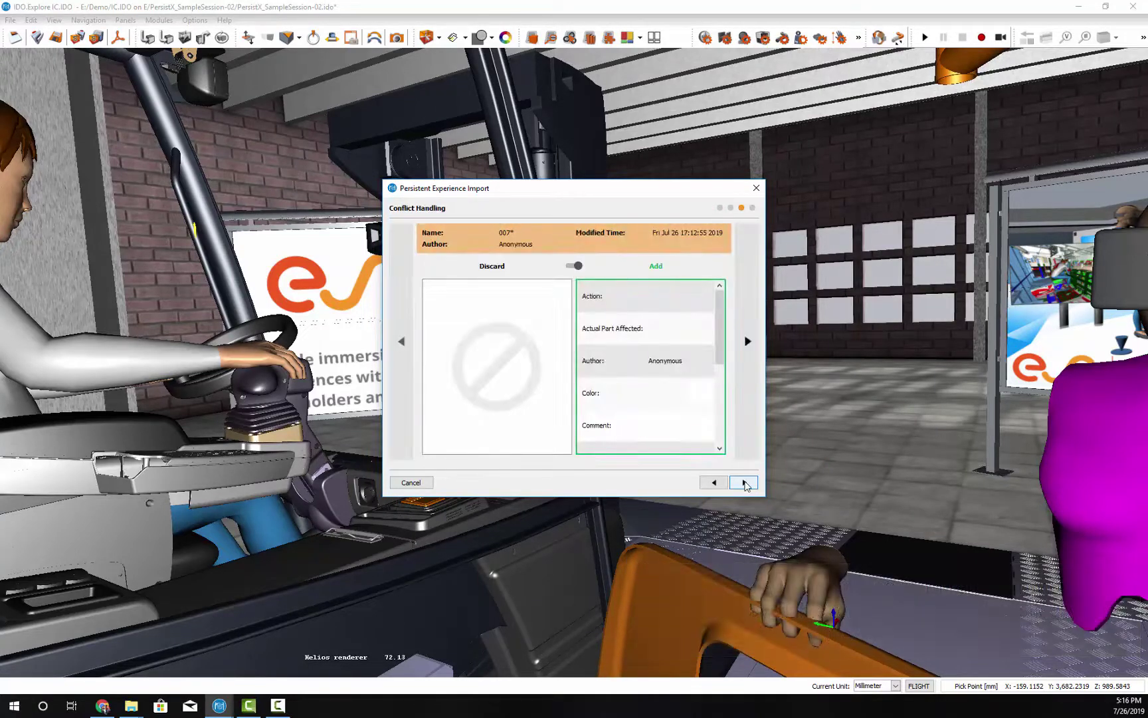
click(744, 483)
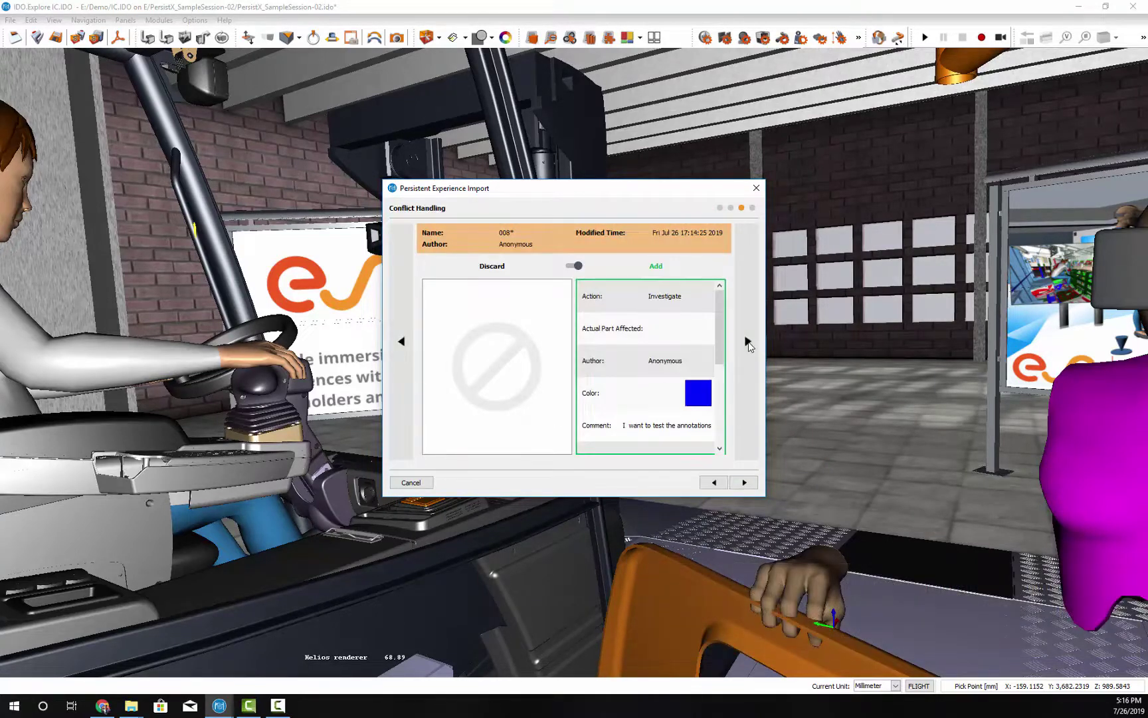
click(748, 483)
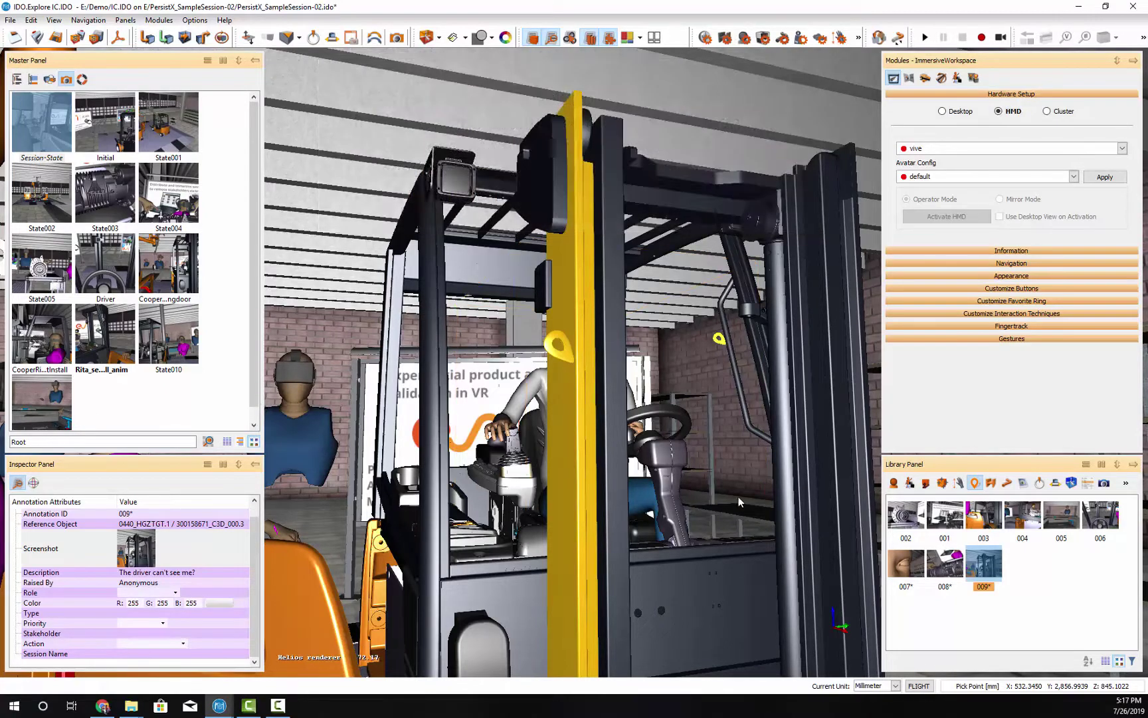
Step: Fly to imported annotation 008* and inspect engine markers 001 and 008*
click(953, 569)
right_click(952, 569)
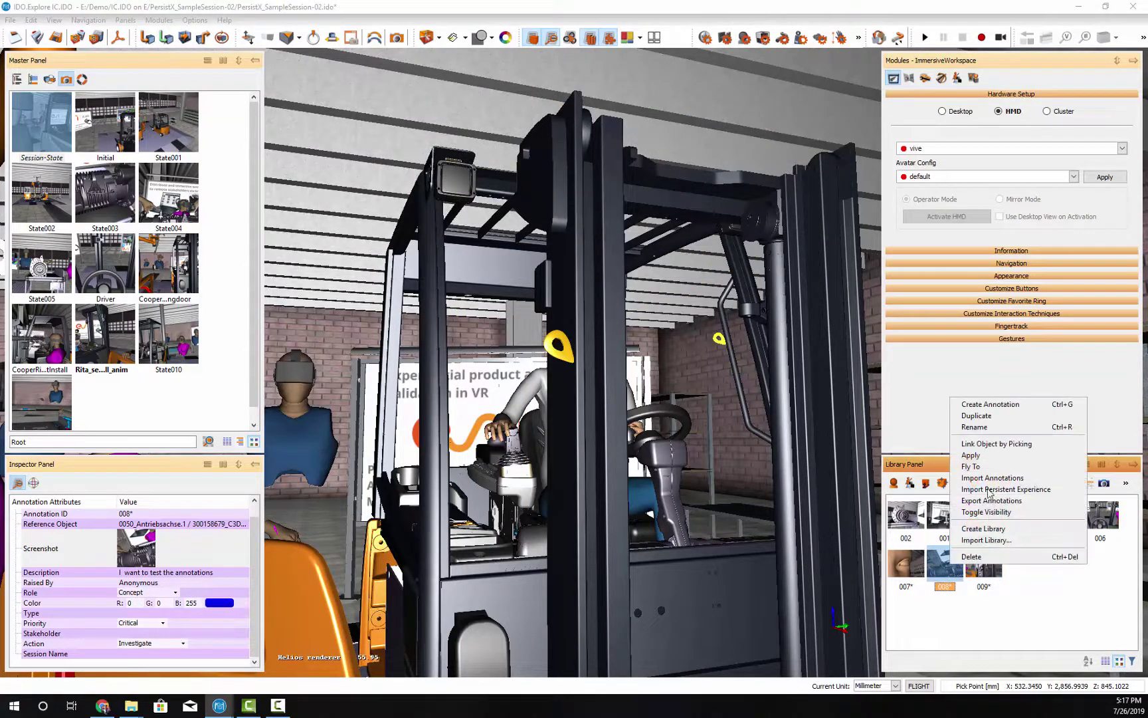
click(942, 573)
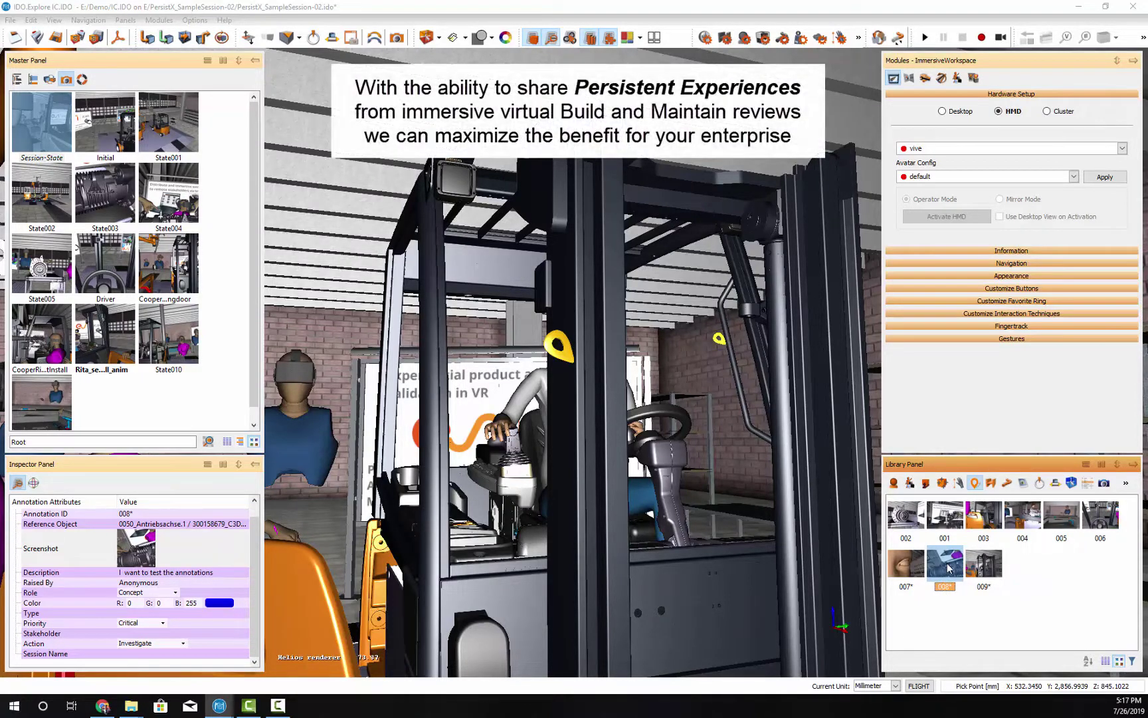
double_click(950, 567)
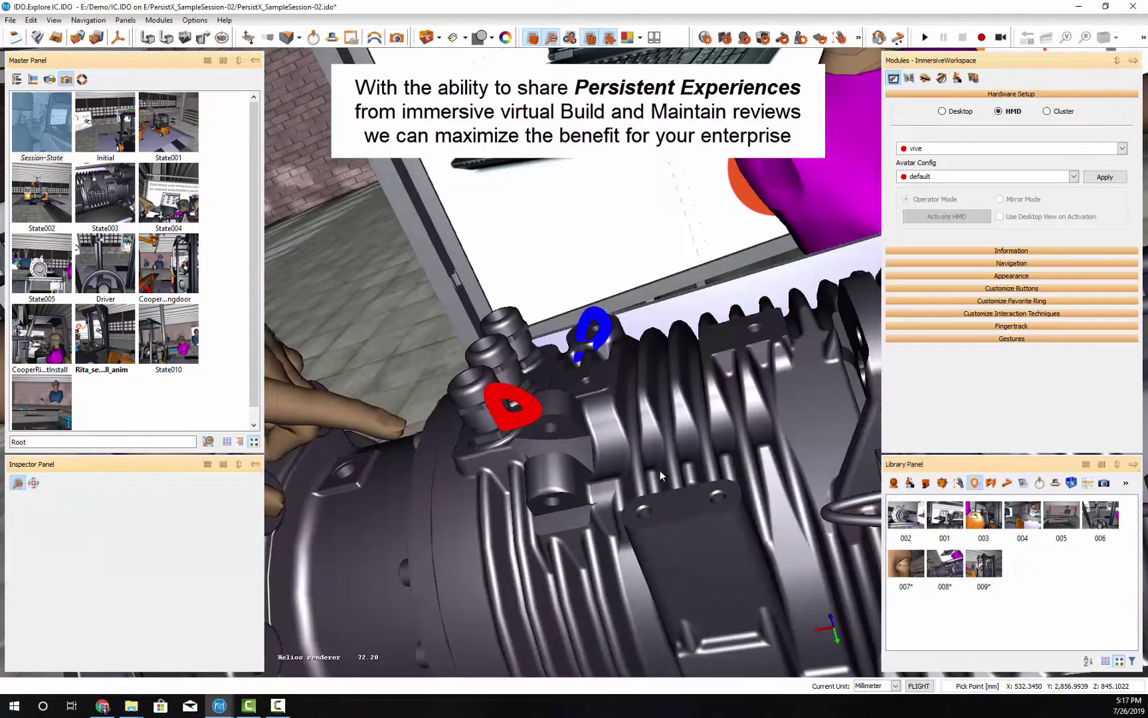
click(533, 416)
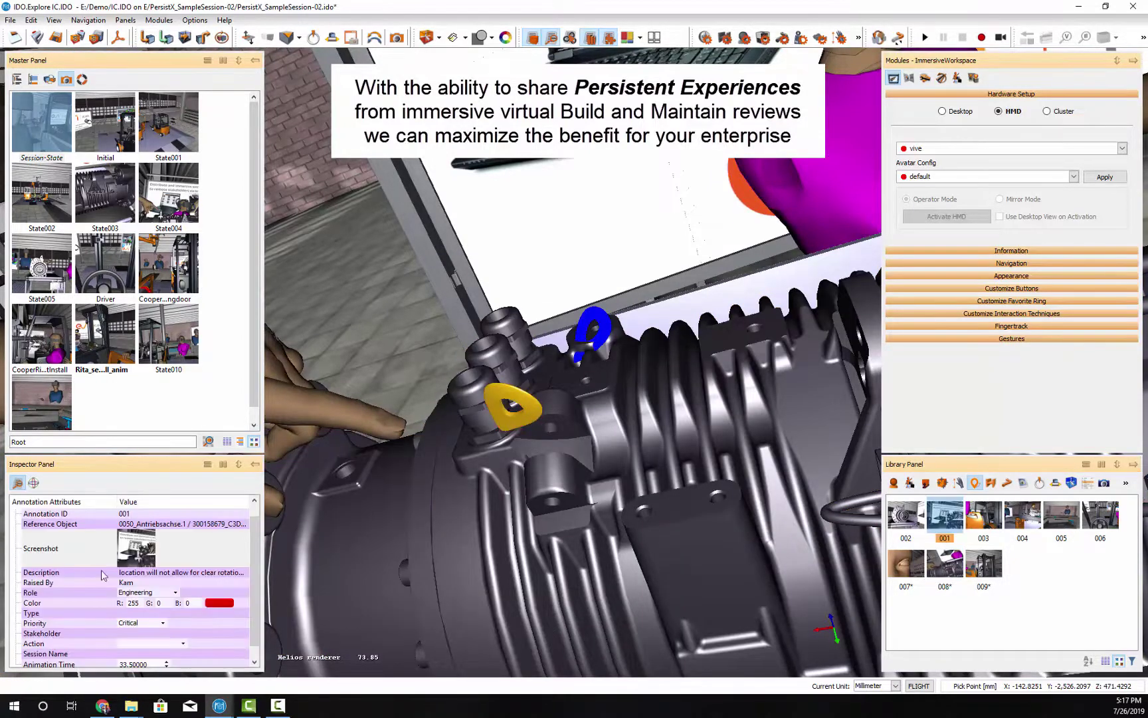
click(592, 332)
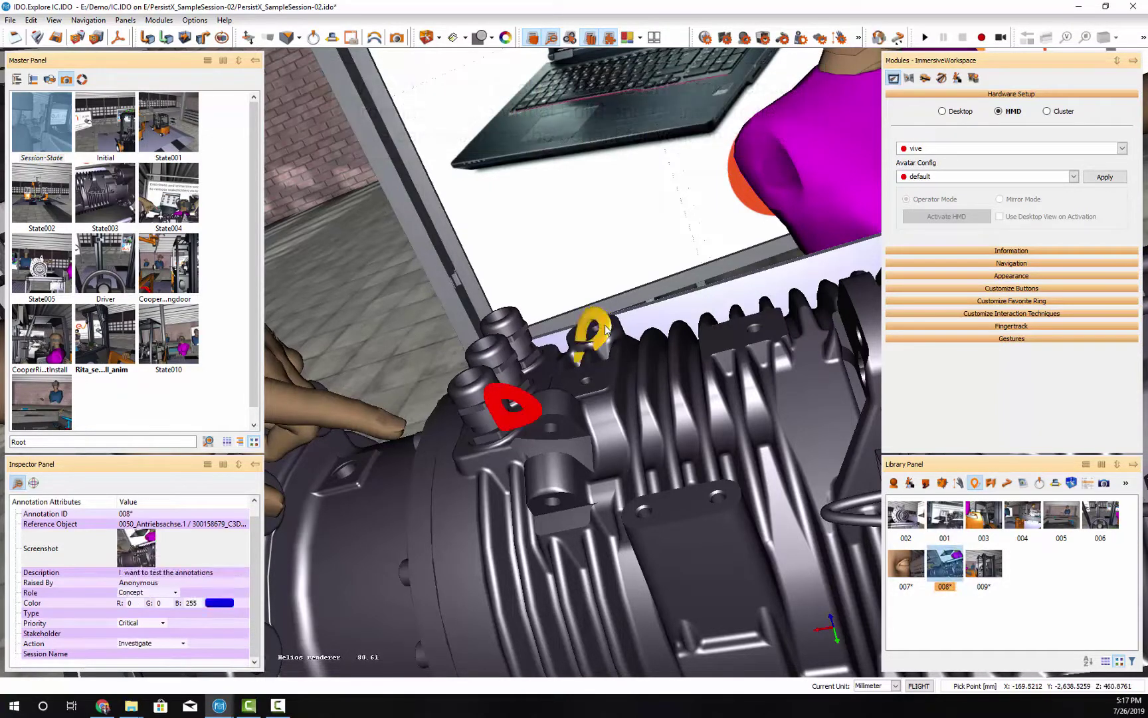